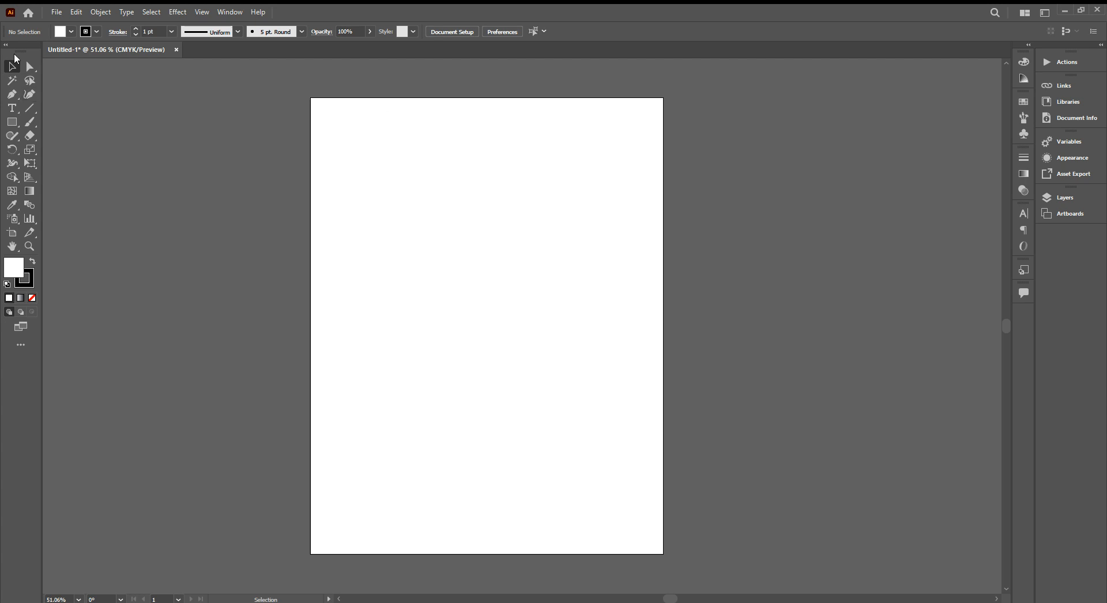
Undock the Tools panel so it floats beside the artboard, leaving the Selection tool active
drag(19, 53, 52, 74)
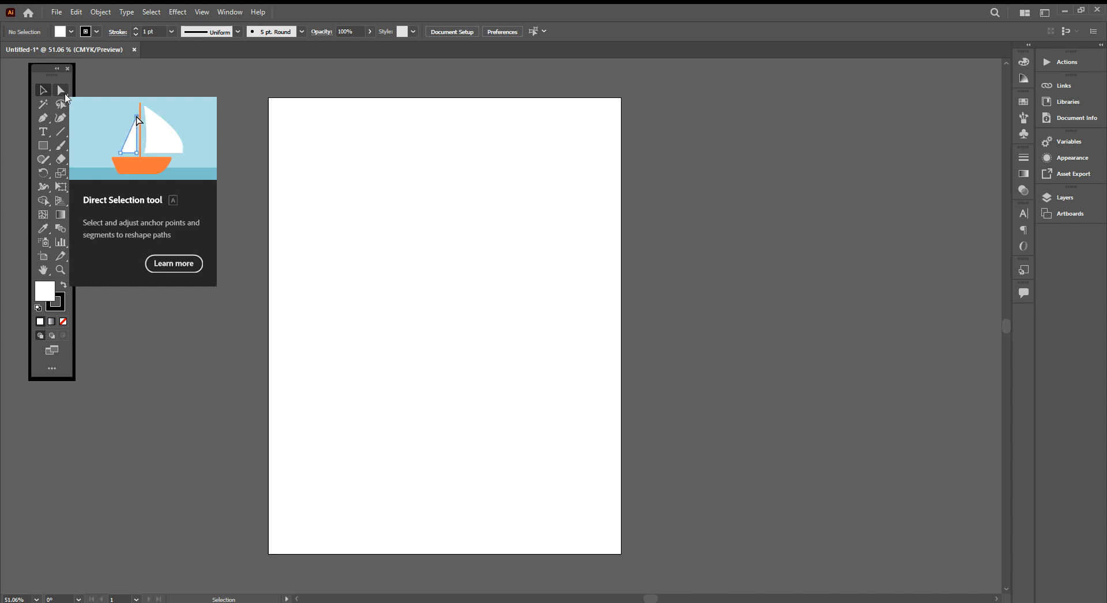
click(66, 94)
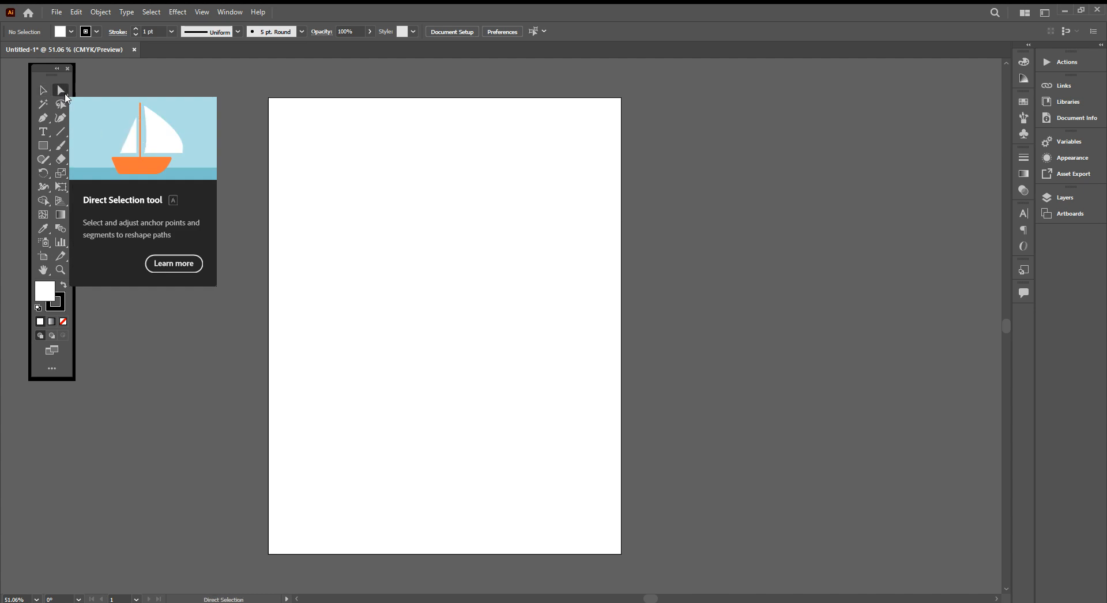
click(48, 150)
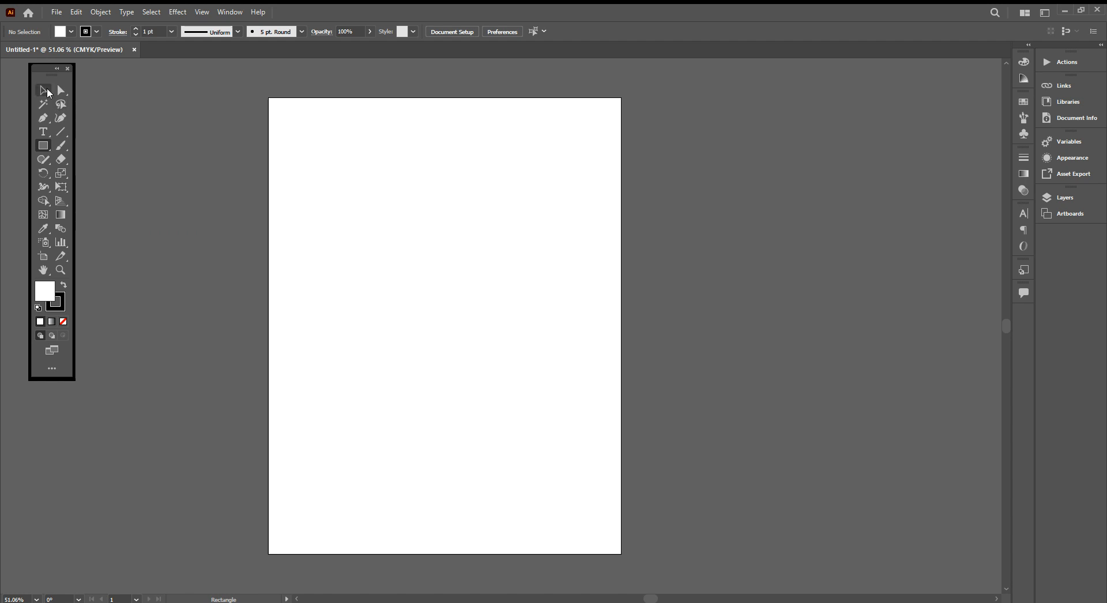
click(47, 88)
drag(44, 74, 21, 67)
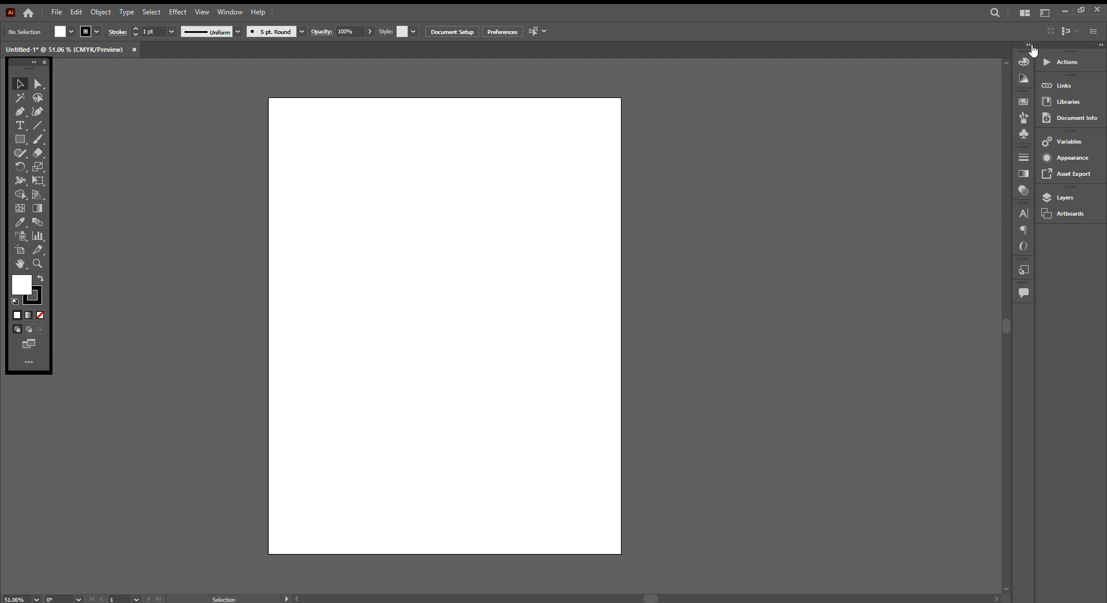
click(1079, 198)
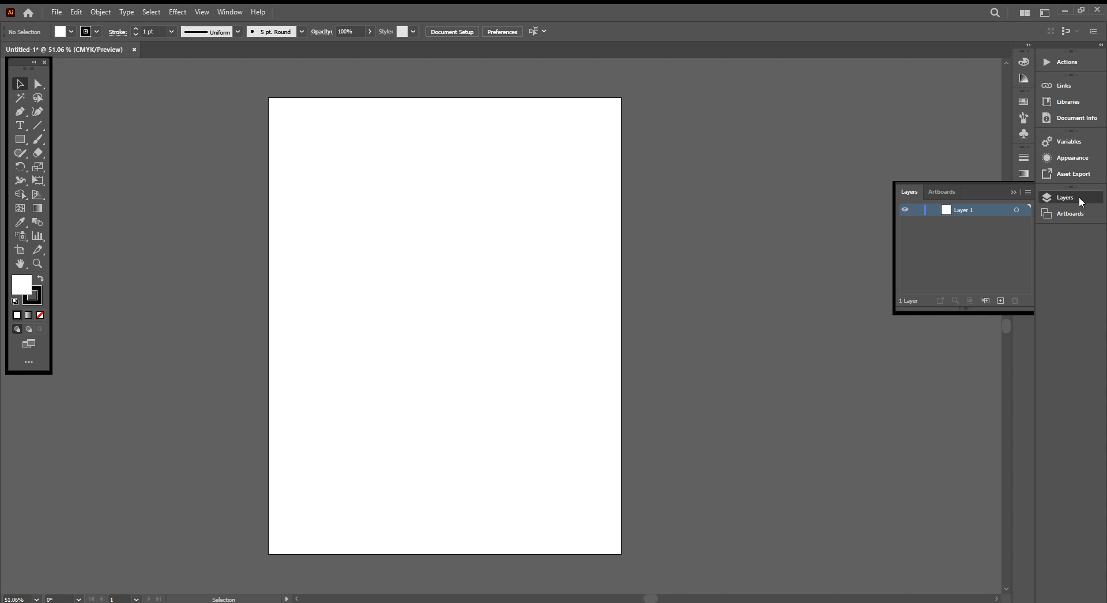
click(1079, 199)
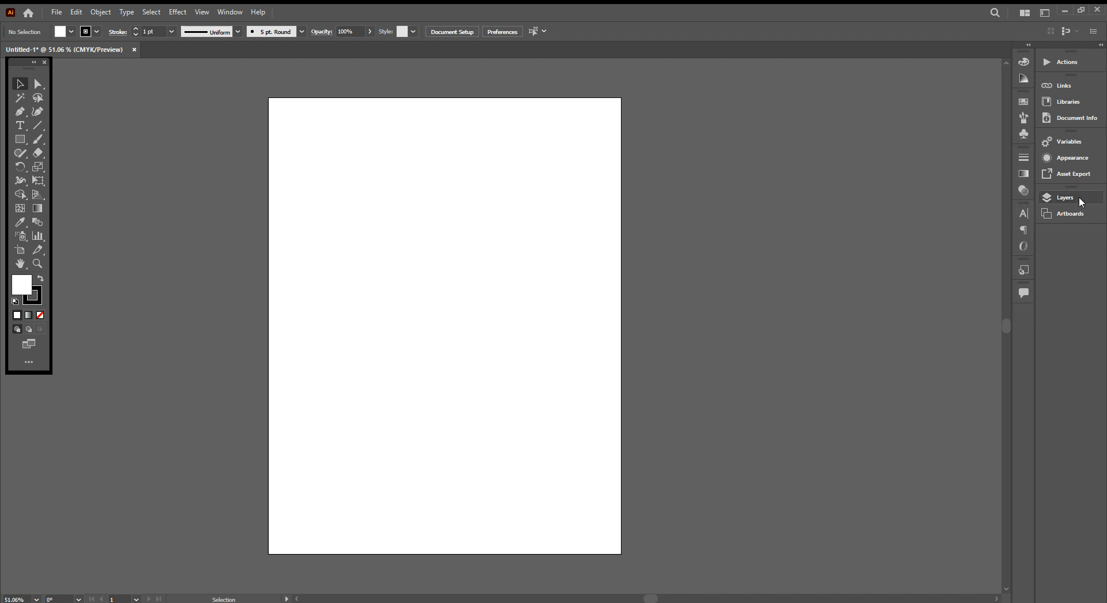
drag(426, 210, 474, 234)
click(20, 265)
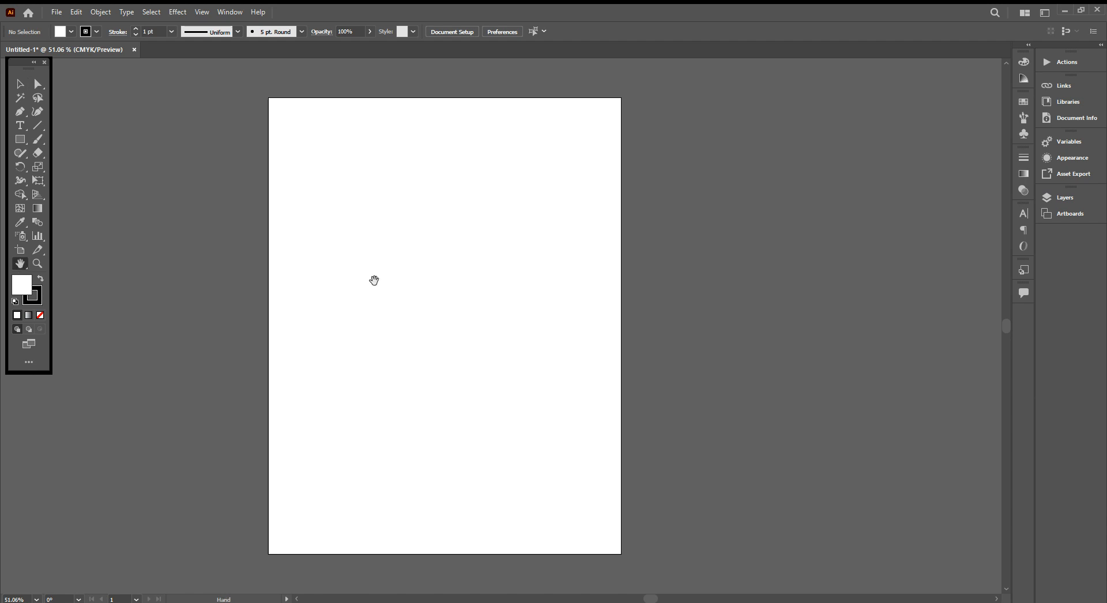
drag(374, 279, 414, 279)
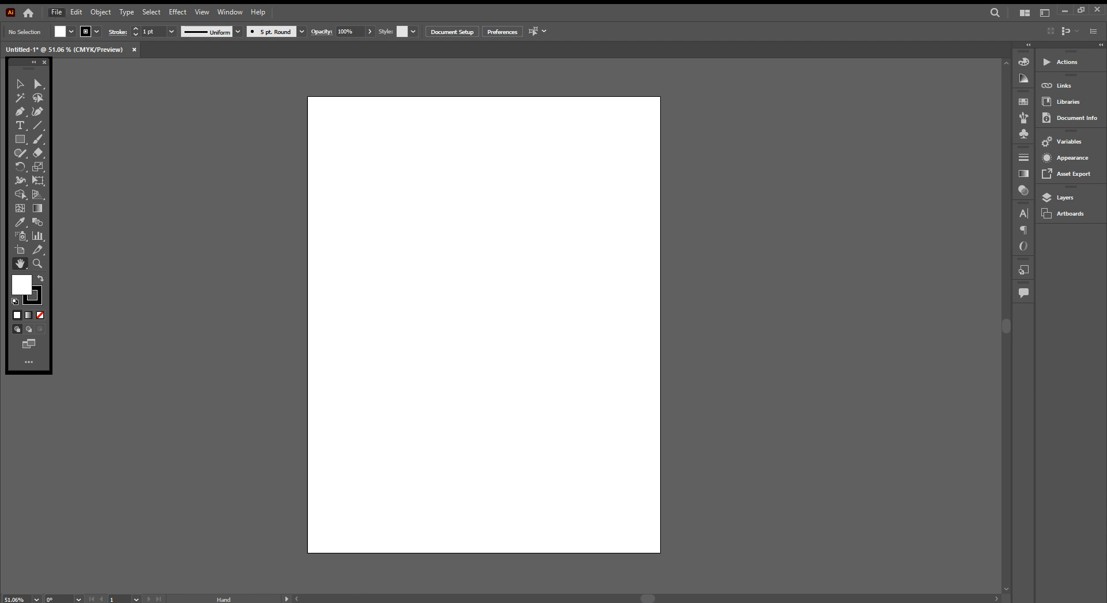
Start a new document from the recent 1080 x 720 in custom preset and name it Selection
key(ctrl+n)
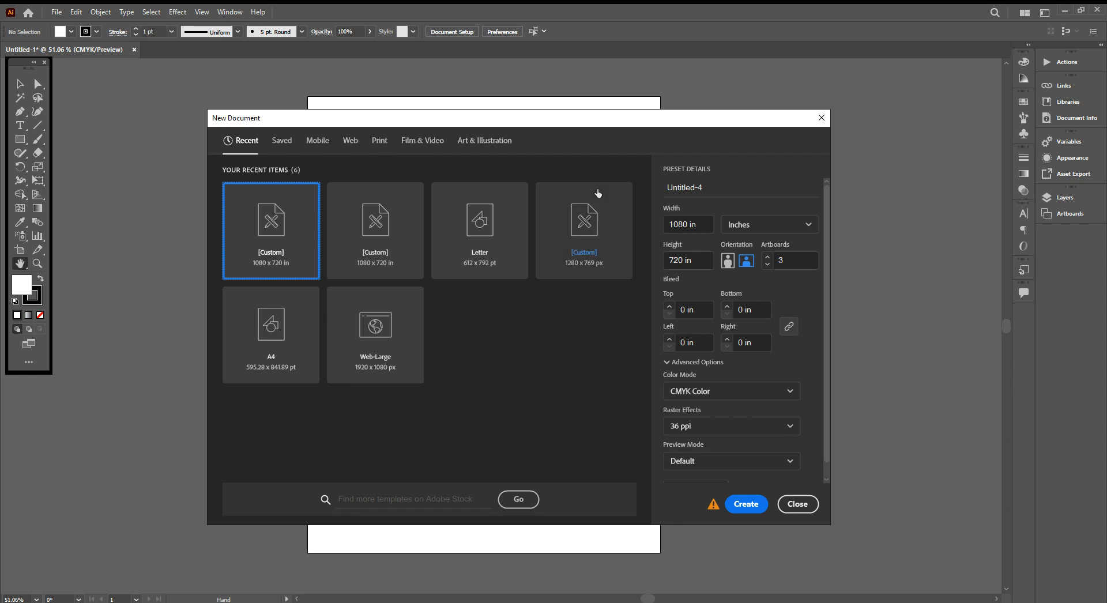
click(712, 187)
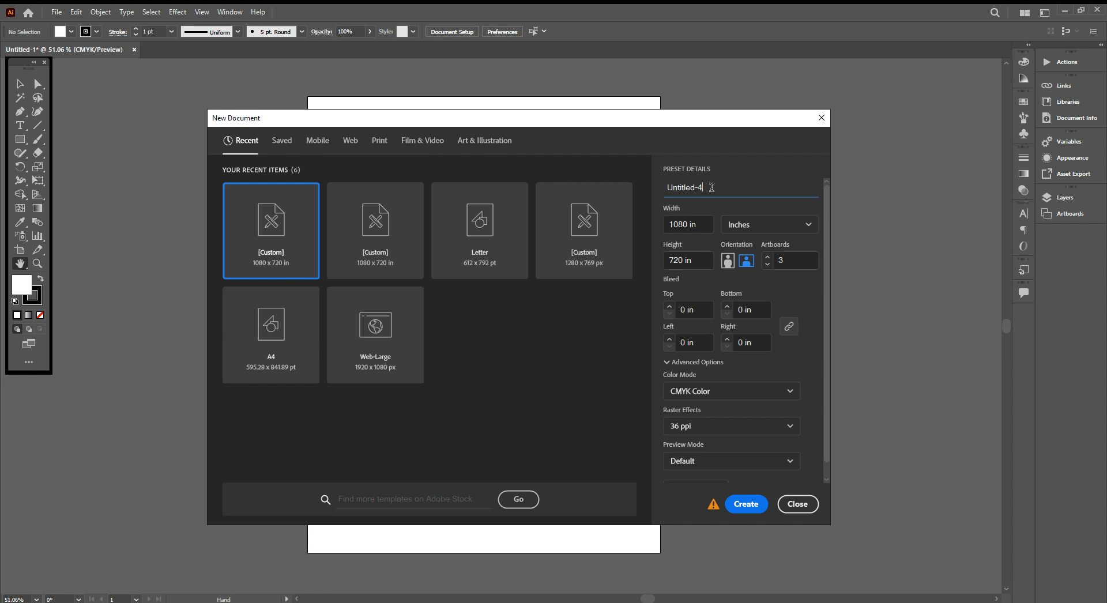
key(BackSpace)
key(BackSpace)
key(BackSpace)
key(BackSpace)
key(BackSpace)
key(BackSpace)
key(BackSpace)
key(BackSpace)
key(BackSpace)
key(BackSpace)
text(Selection)
Create the Selection document with a single artboard and close Untitled-1 without saving it
click(773, 233)
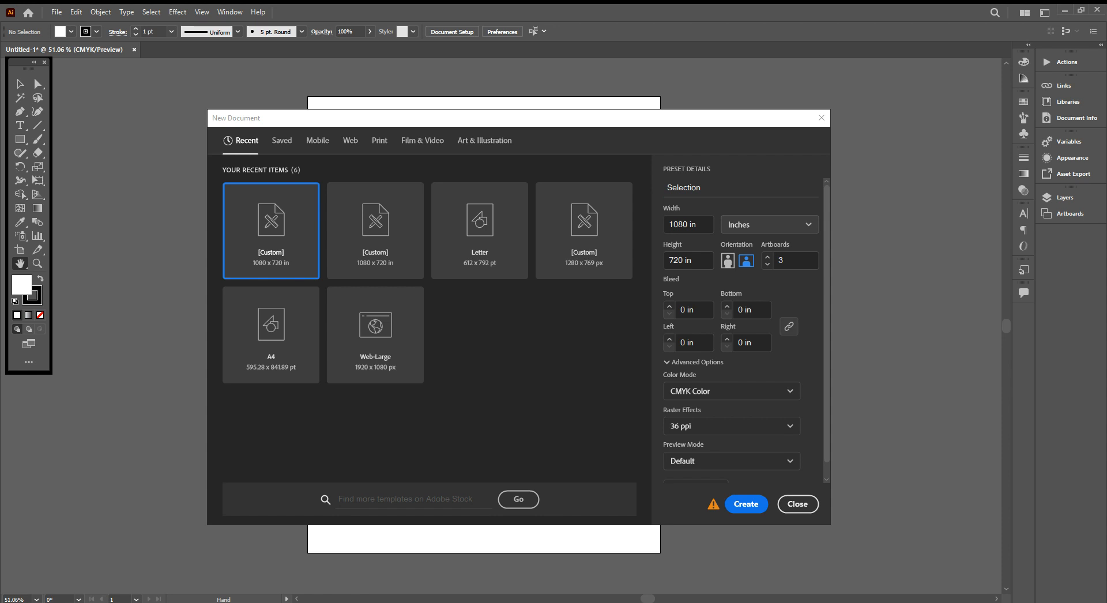
click(761, 228)
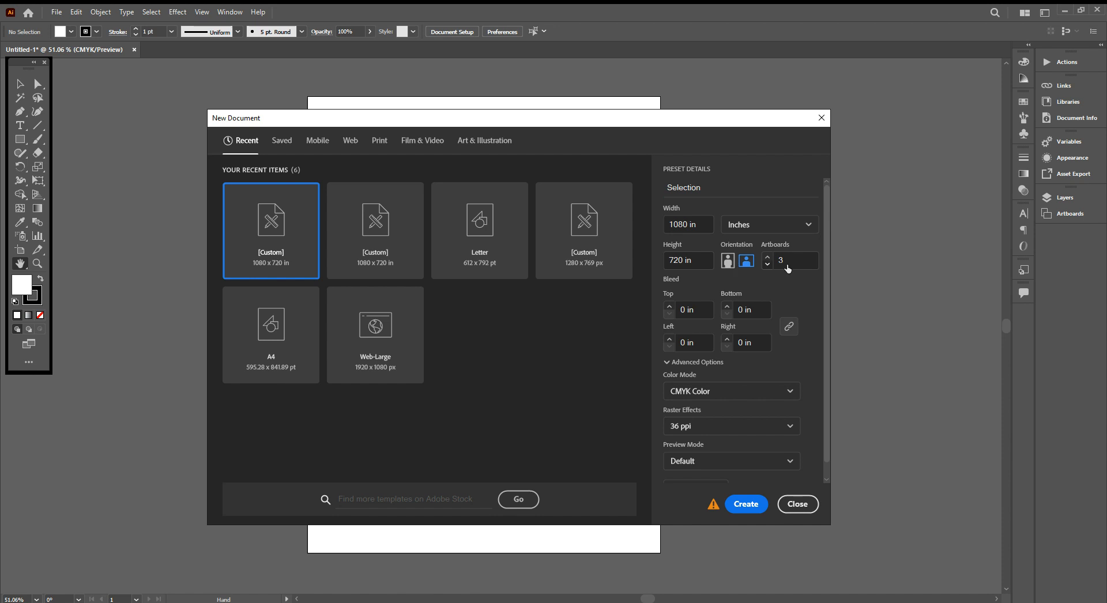
click(769, 265)
click(768, 265)
click(746, 505)
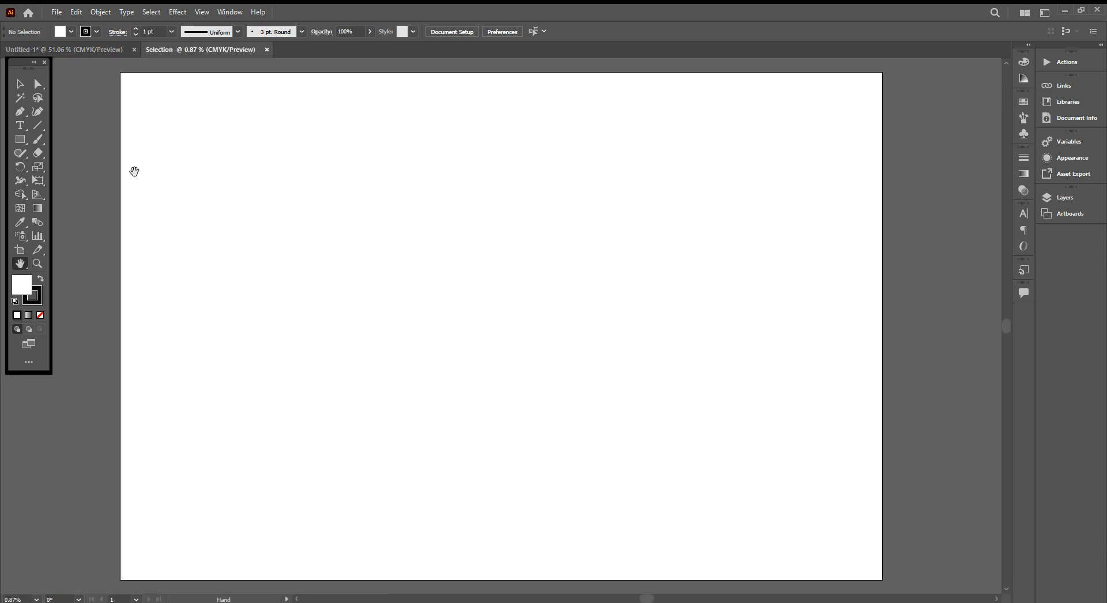
click(134, 50)
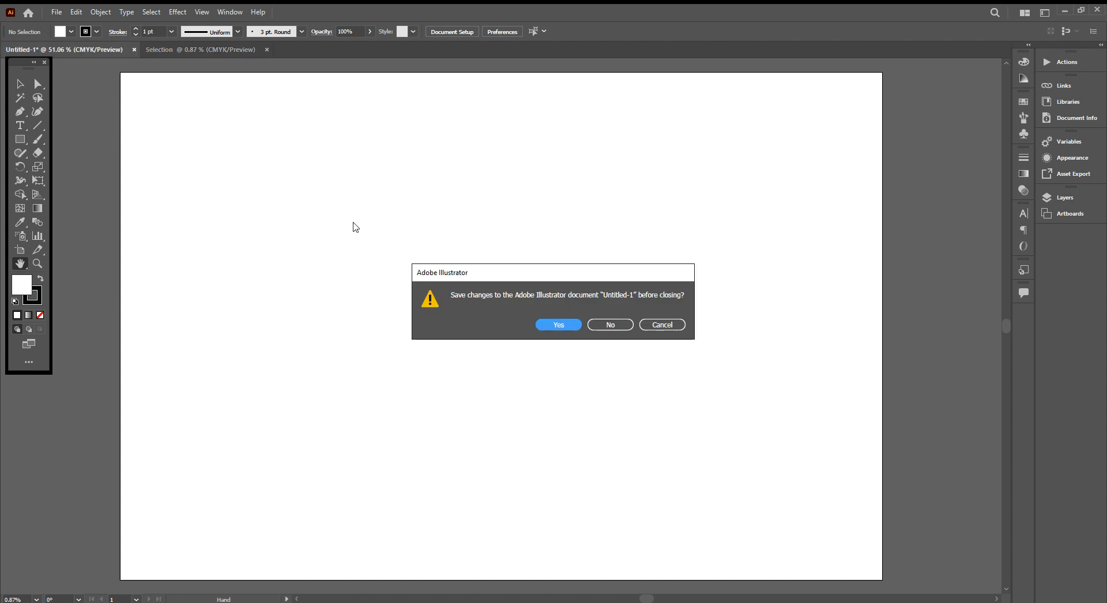
click(604, 326)
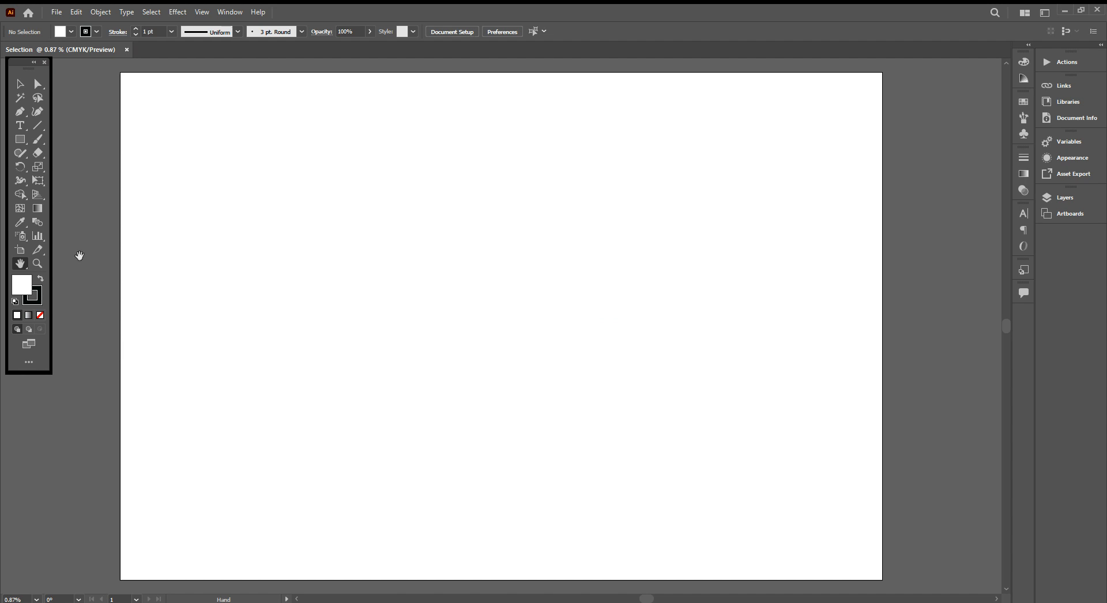
Draw a rectangle about 192 x 150 in in the artboard's upper-left area and fill it with red E02424
click(20, 139)
drag(165, 179, 301, 285)
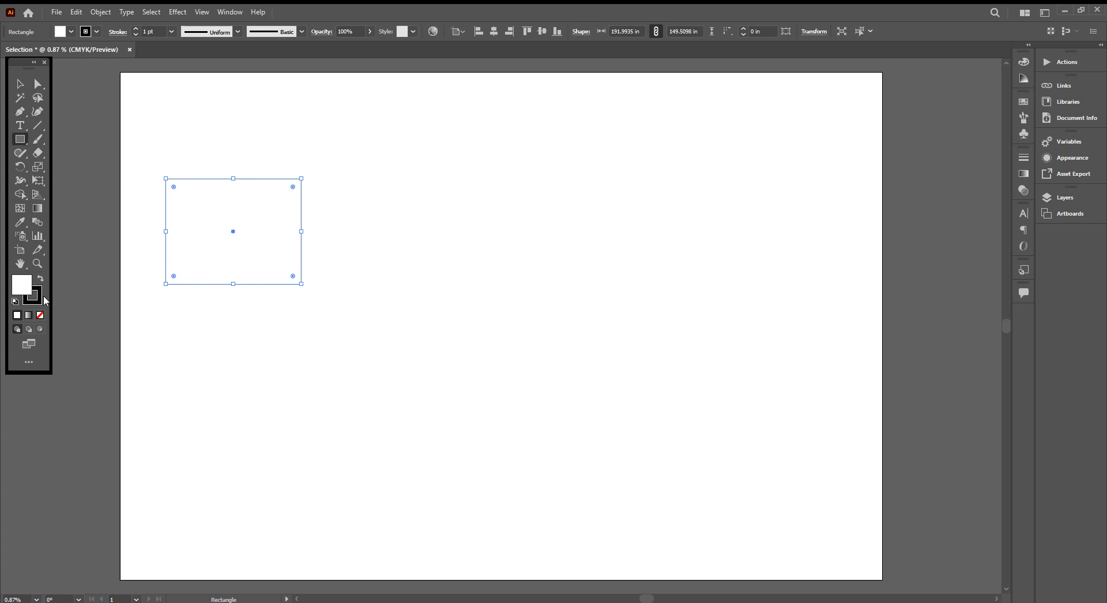
double_click(20, 288)
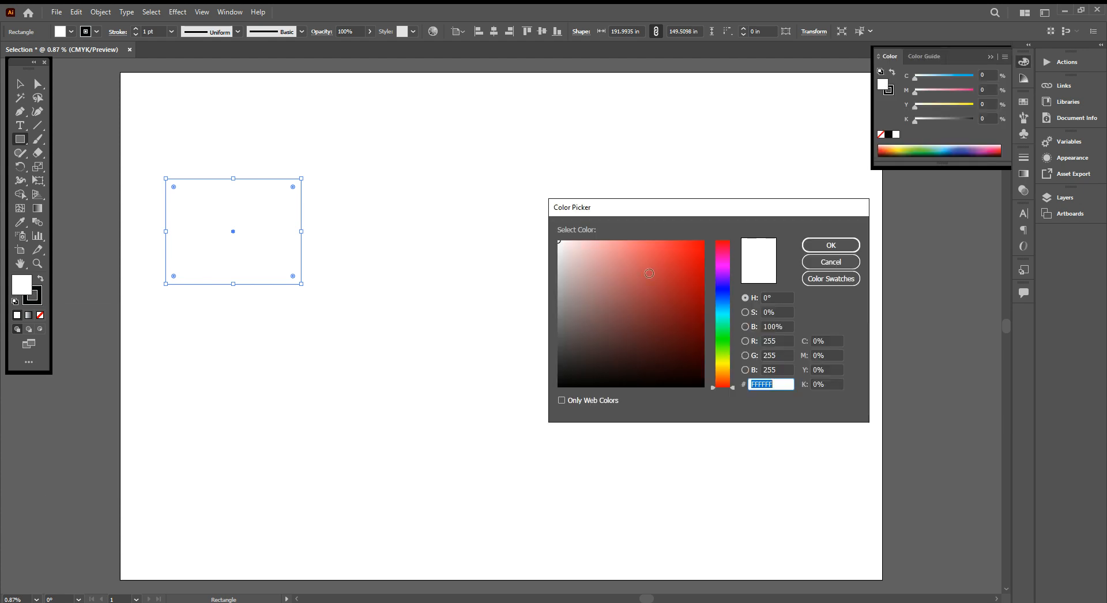
drag(650, 275, 682, 259)
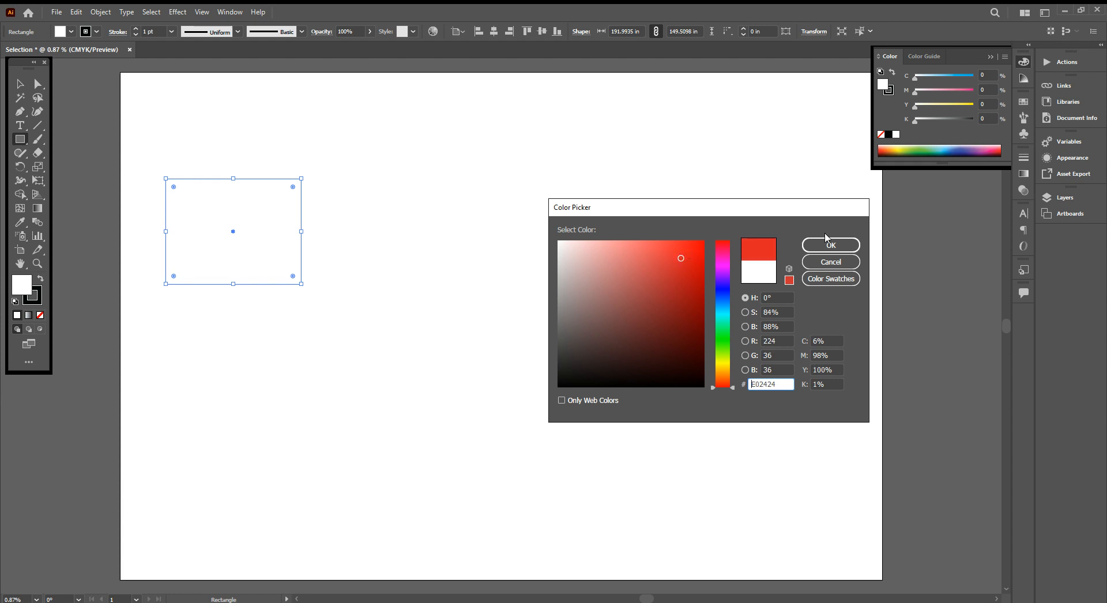
click(832, 245)
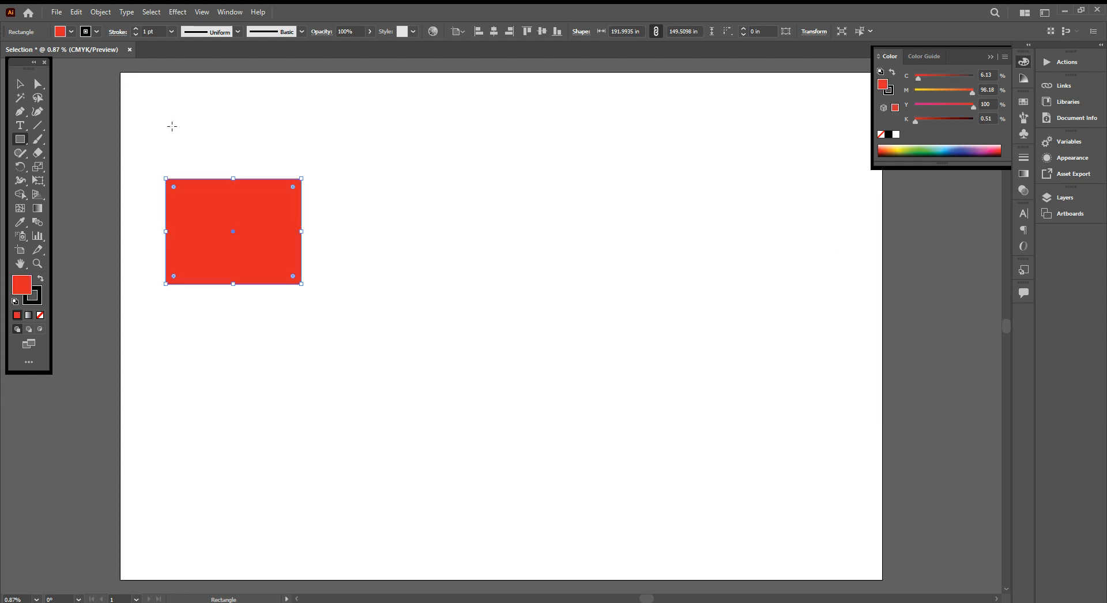
Move the red rectangle close to the artboard's upper-left corner and resize it to a square of about 98.45 in, then deselect it
click(20, 84)
drag(220, 215, 217, 132)
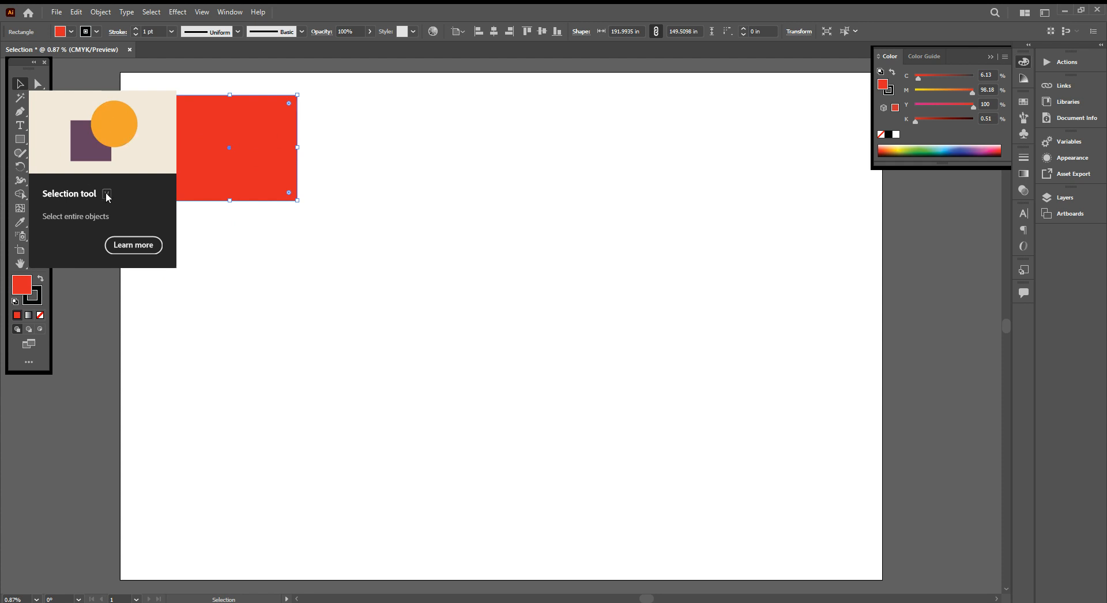
drag(228, 151, 209, 142)
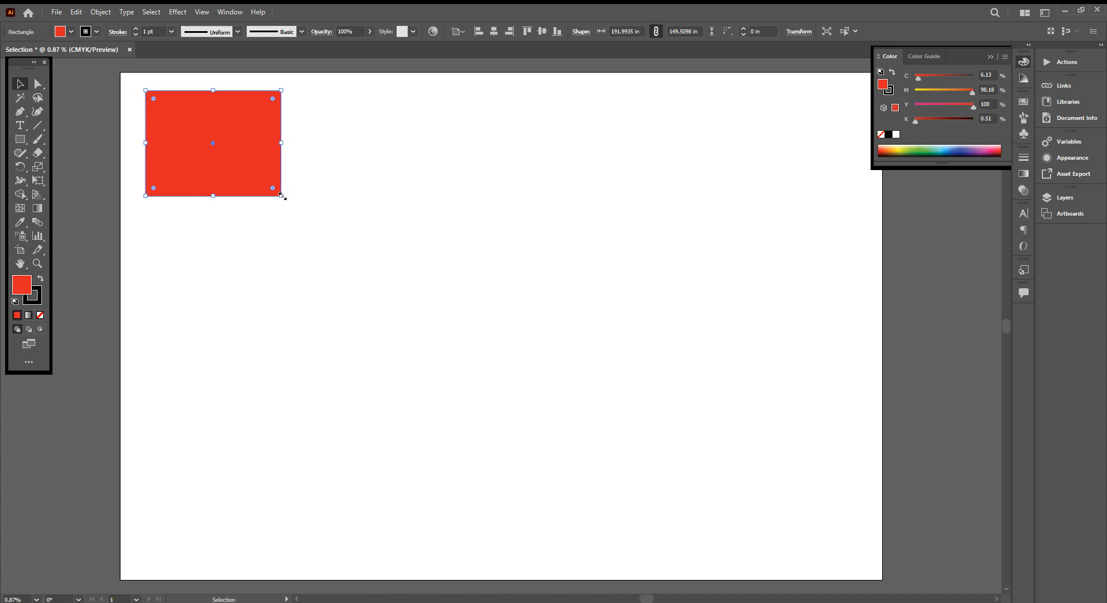
drag(283, 196, 217, 161)
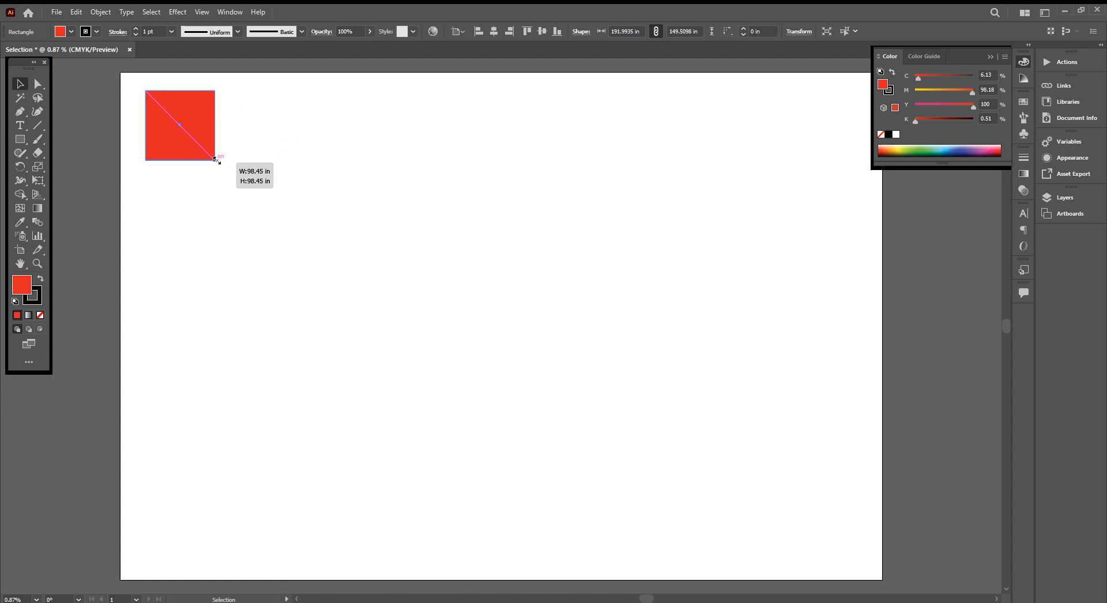
drag(217, 160, 217, 161)
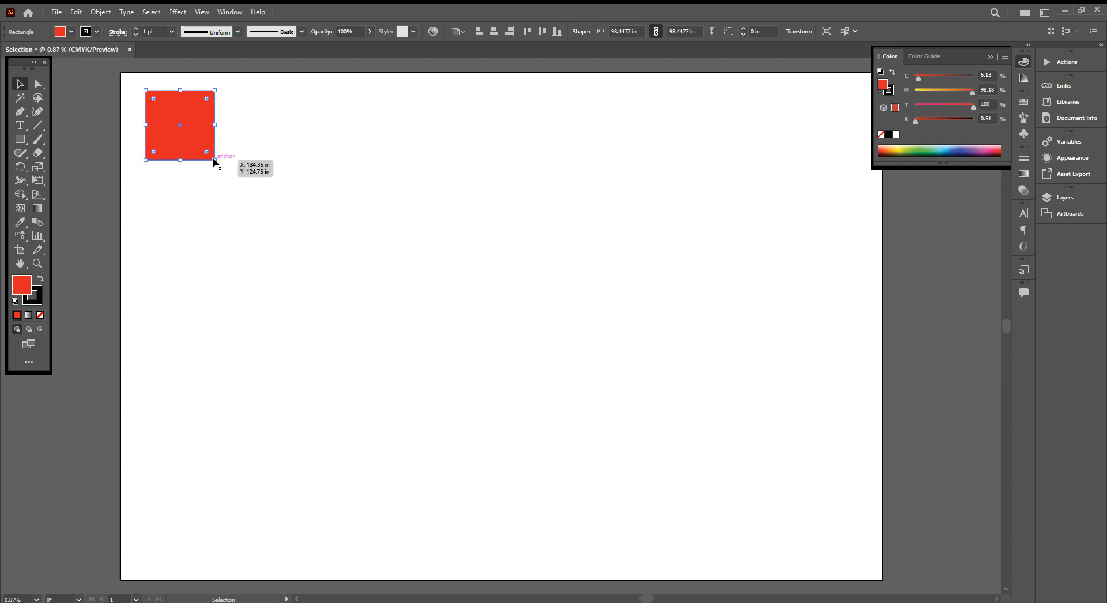
click(298, 171)
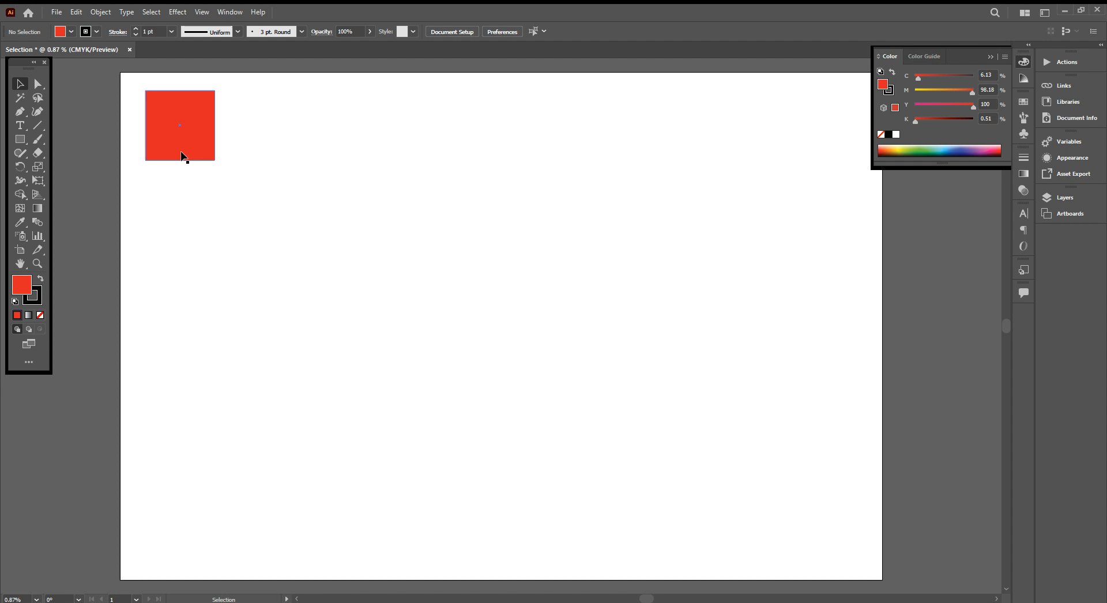
Shift the red square horizontally to the right and place a duplicate beside it with a small gap
drag(184, 154, 239, 156)
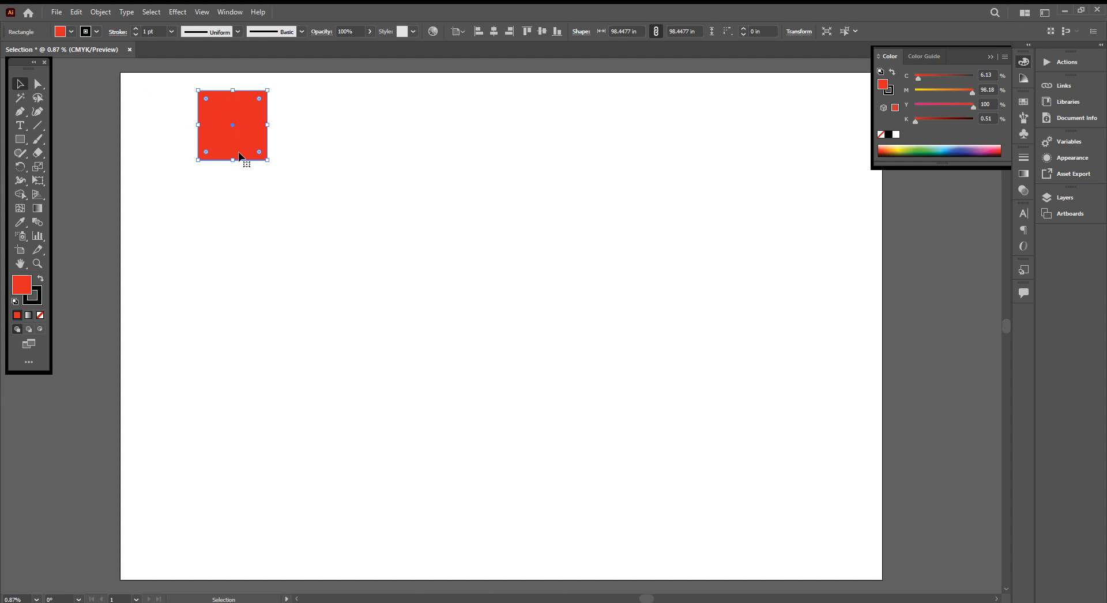
drag(238, 134, 323, 141)
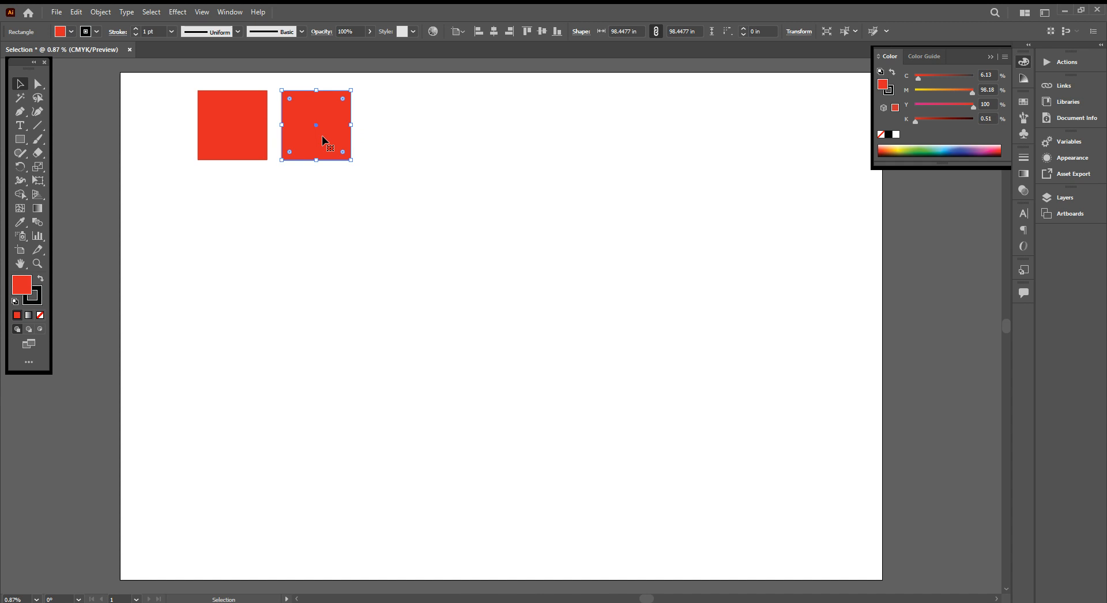
Repeat the duplicating move six times to extend the row of red squares across the artboard
key(a)
key(ctrl+d)
key(ctrl+d)
key(ctrl+d)
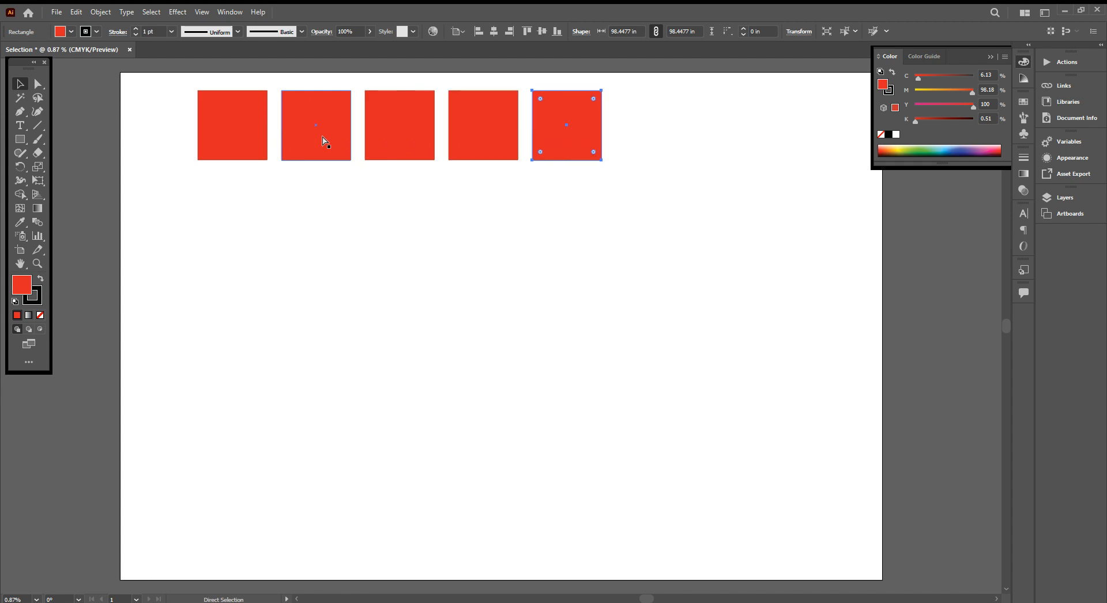
key(ctrl+d)
key(ctrl+d)
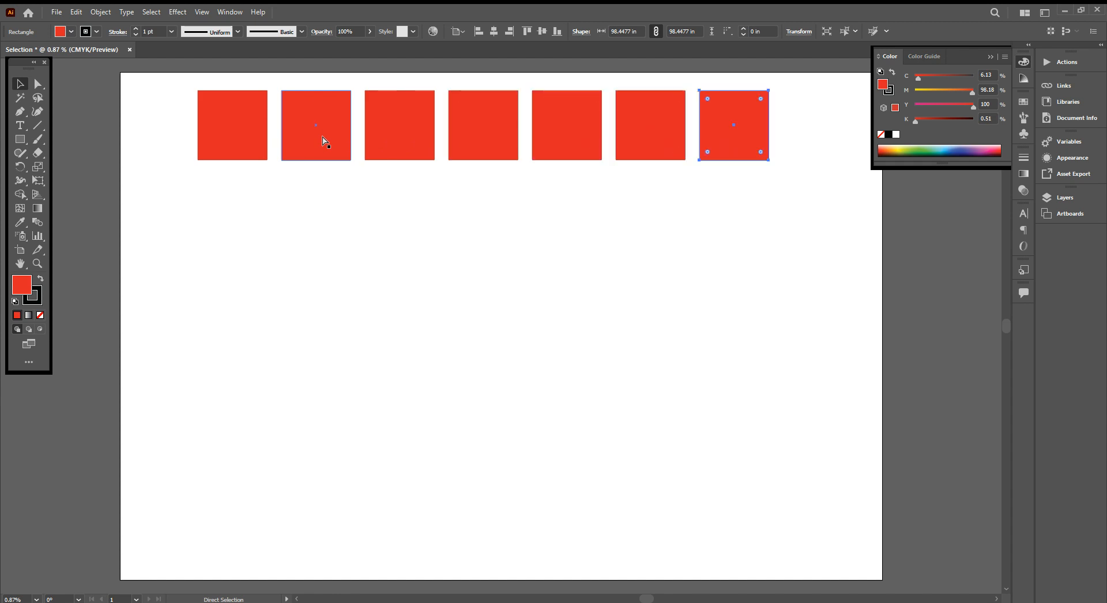
key(ctrl+d)
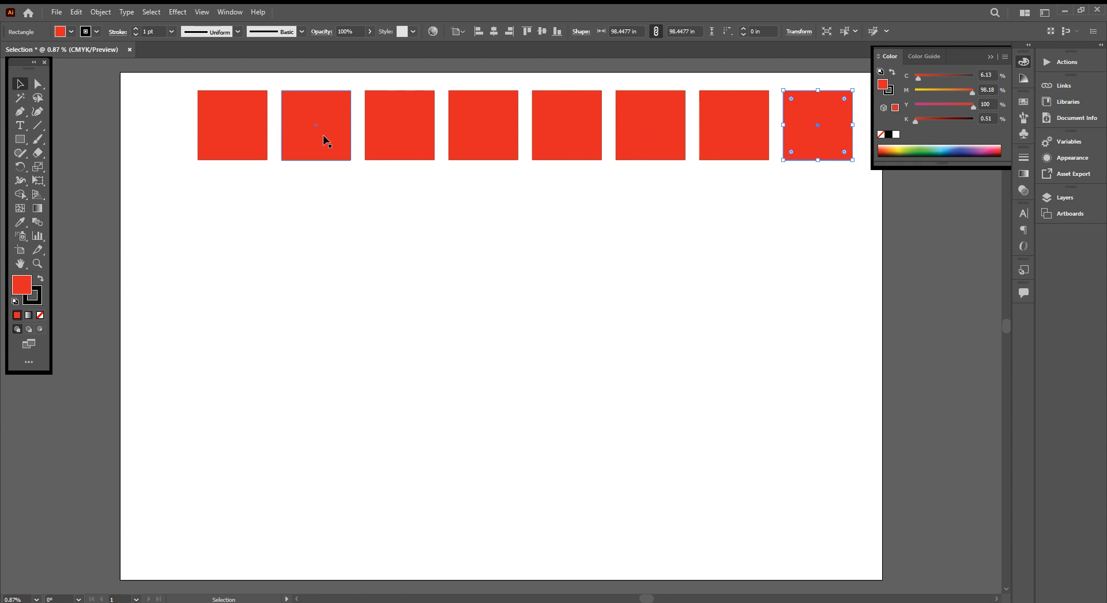
Undo the six repeated copies, keeping only the first two red squares
key(ctrl)
key(ctrl+z)
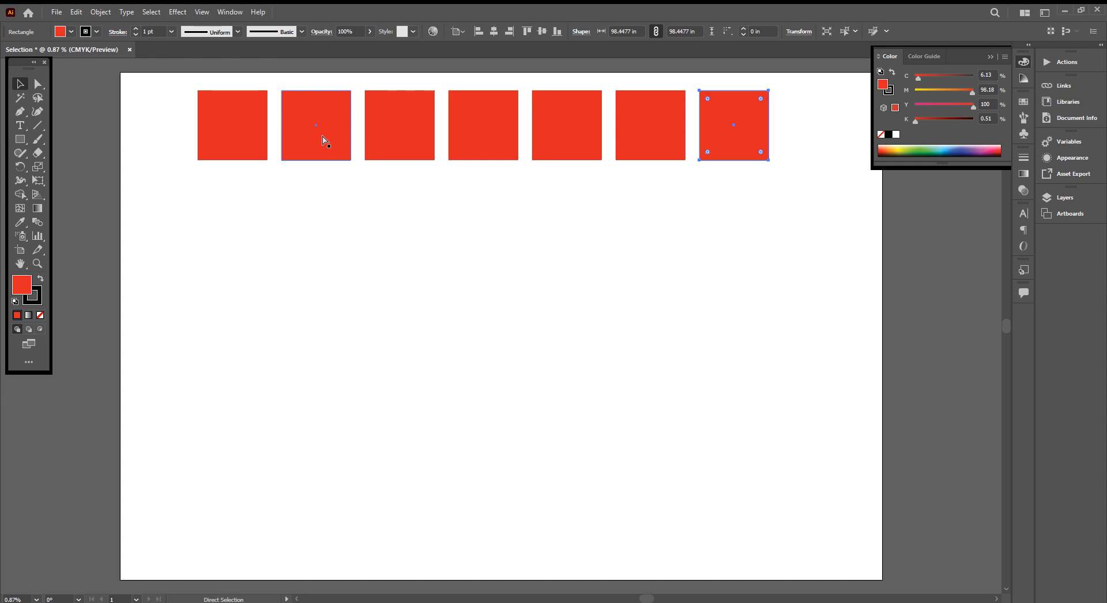
key(ctrl+z)
key(ctrl+z)
key(ctrl+z)
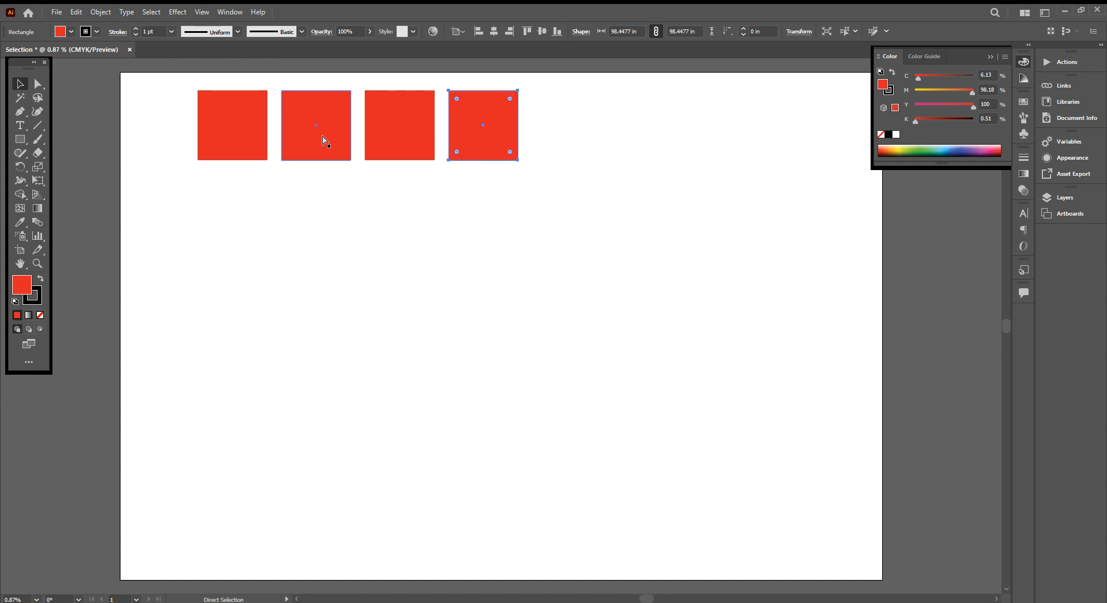
key(ctrl+z)
key(ctrl+z)
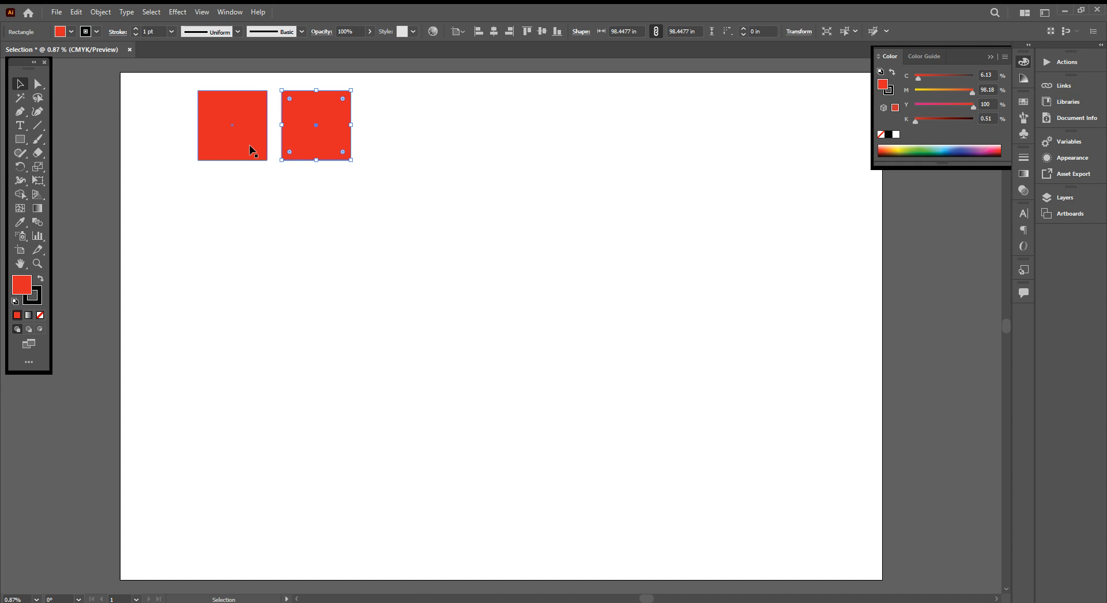
Select both red squares, move them slightly down together and place a duplicate of the pair directly below
drag(251, 150, 250, 189)
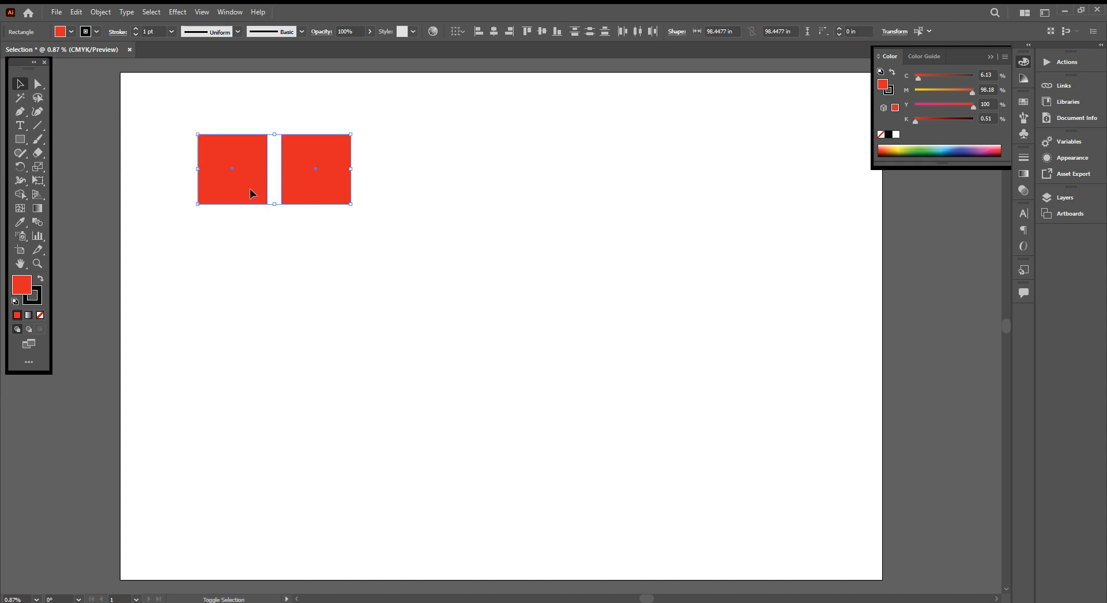
drag(250, 193, 250, 298)
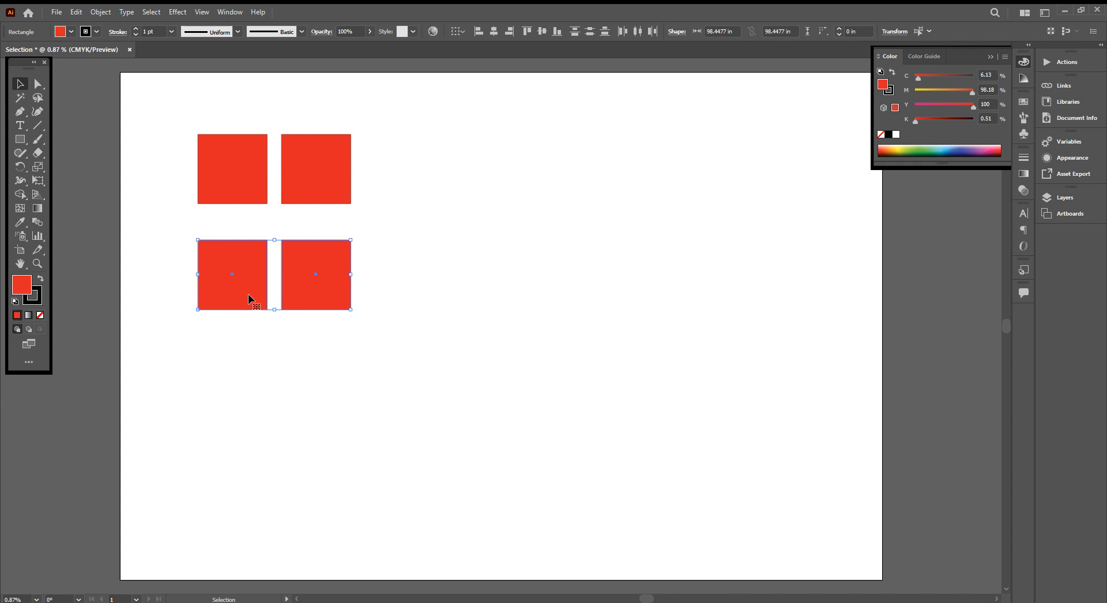
Zoom in on the red squares with the Zoom tool and zoom back out to the artboard
click(41, 265)
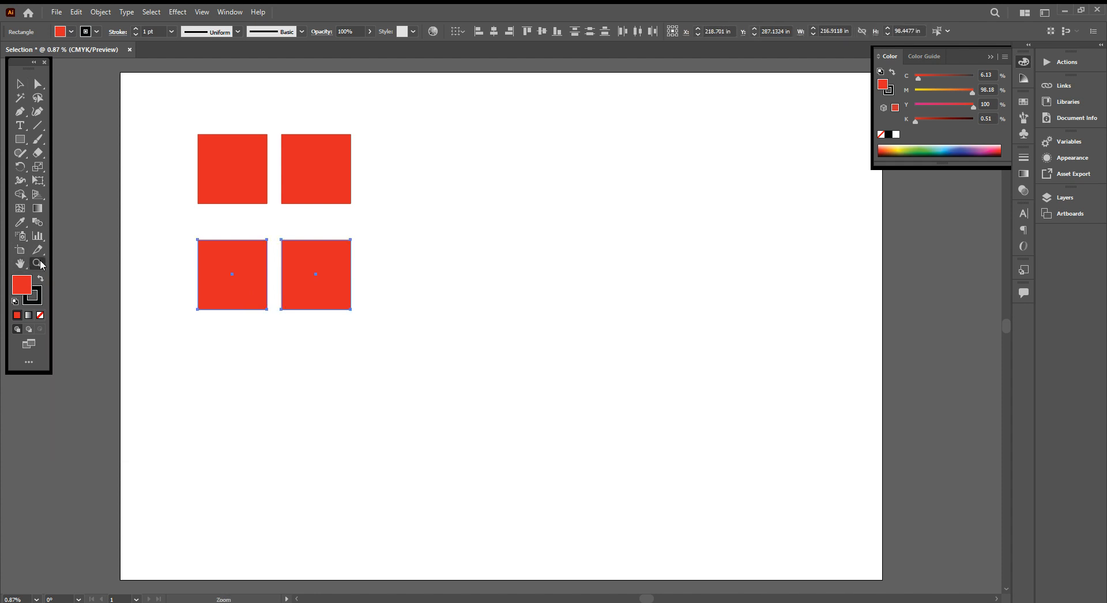
click(225, 275)
click(561, 338)
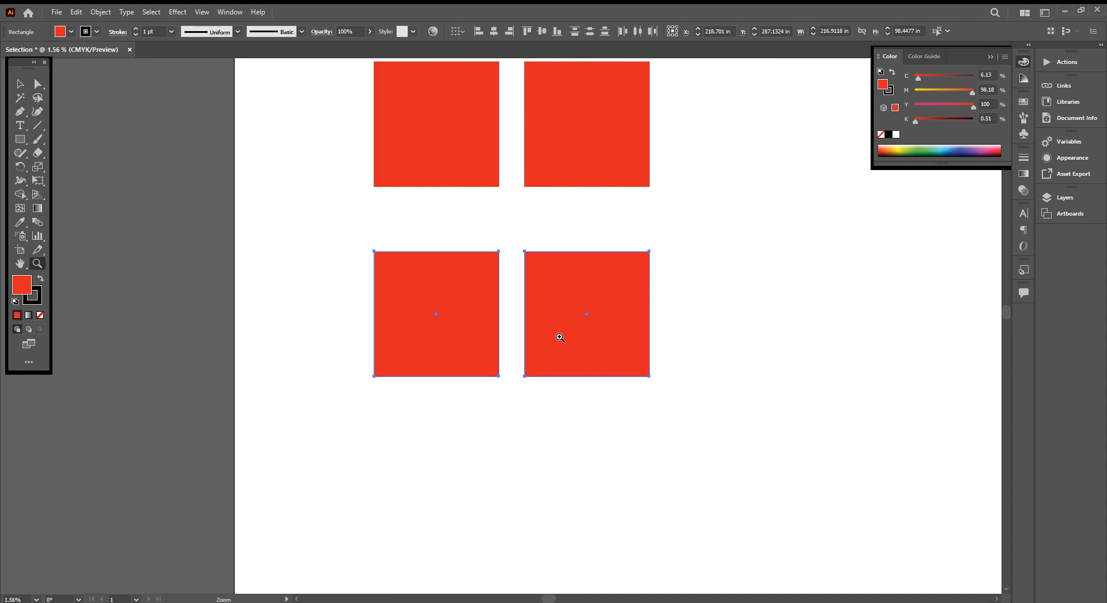
scroll(487, 326, up, 3)
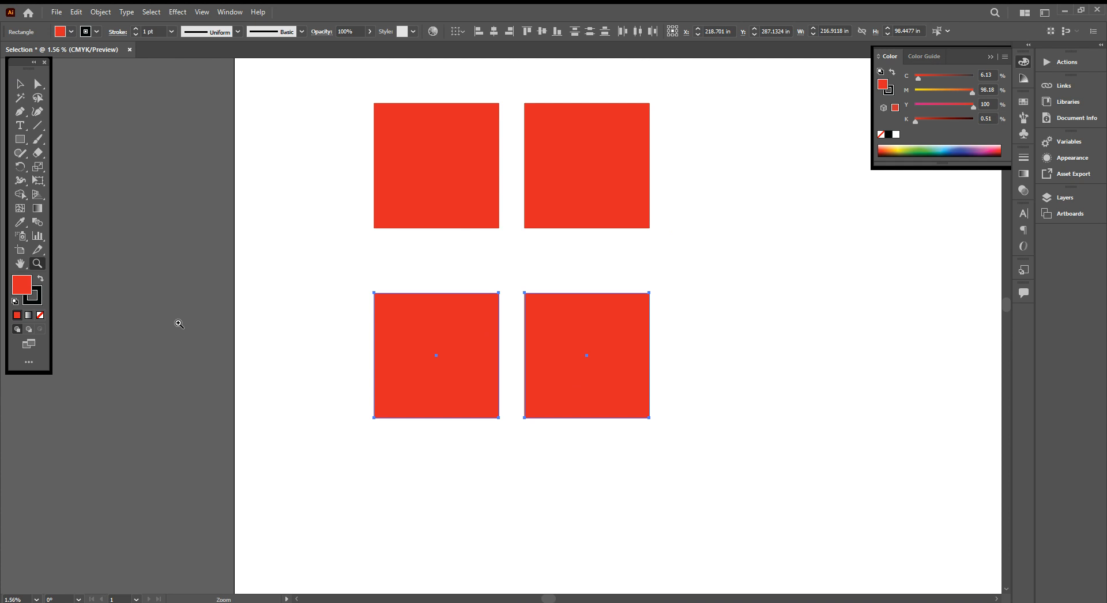
alt+click(242, 353)
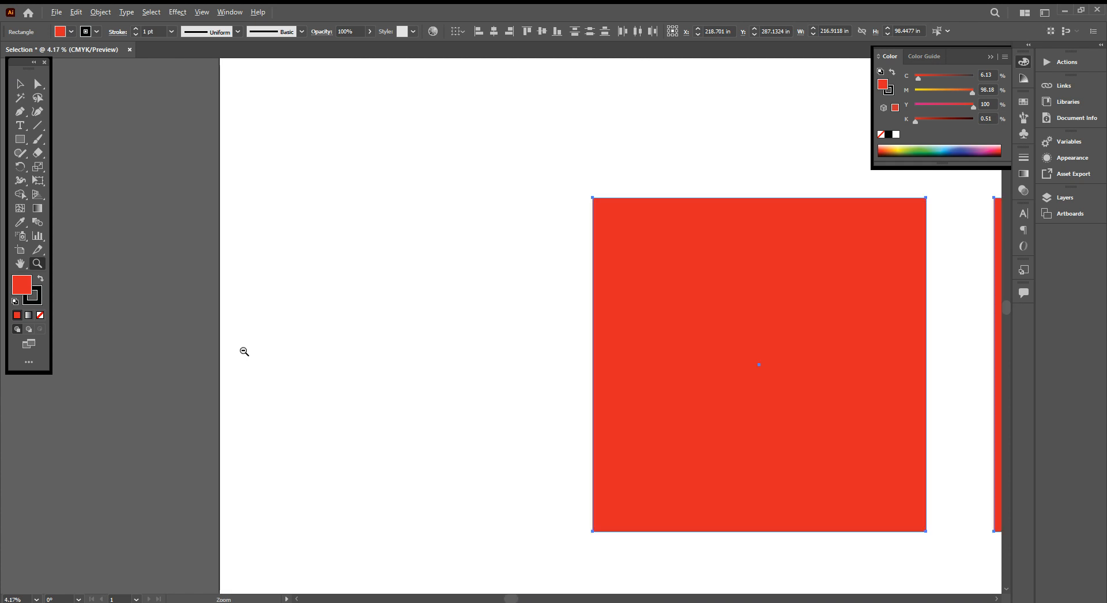
Move the first square of the upper row out to the right and rotate it counterclockwise into a tilted diamond
click(20, 84)
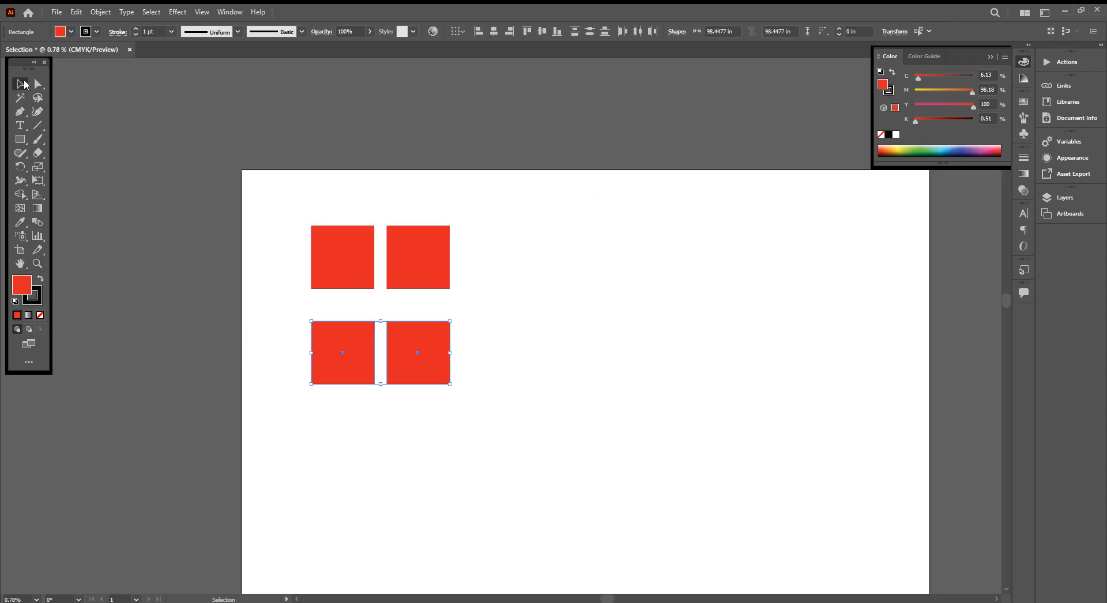
drag(327, 264, 577, 302)
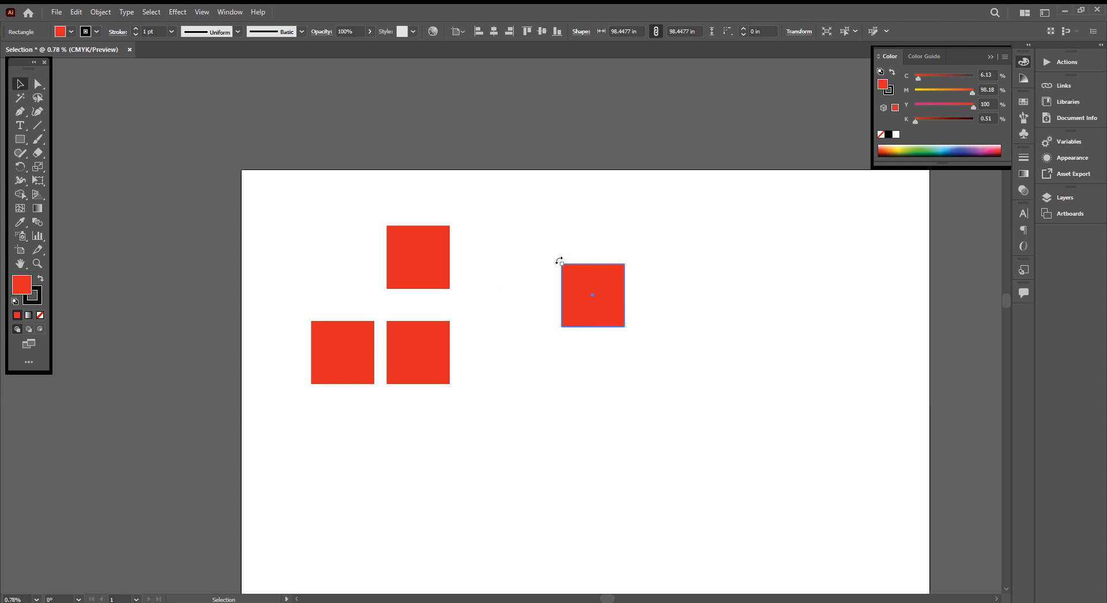
drag(559, 261, 549, 292)
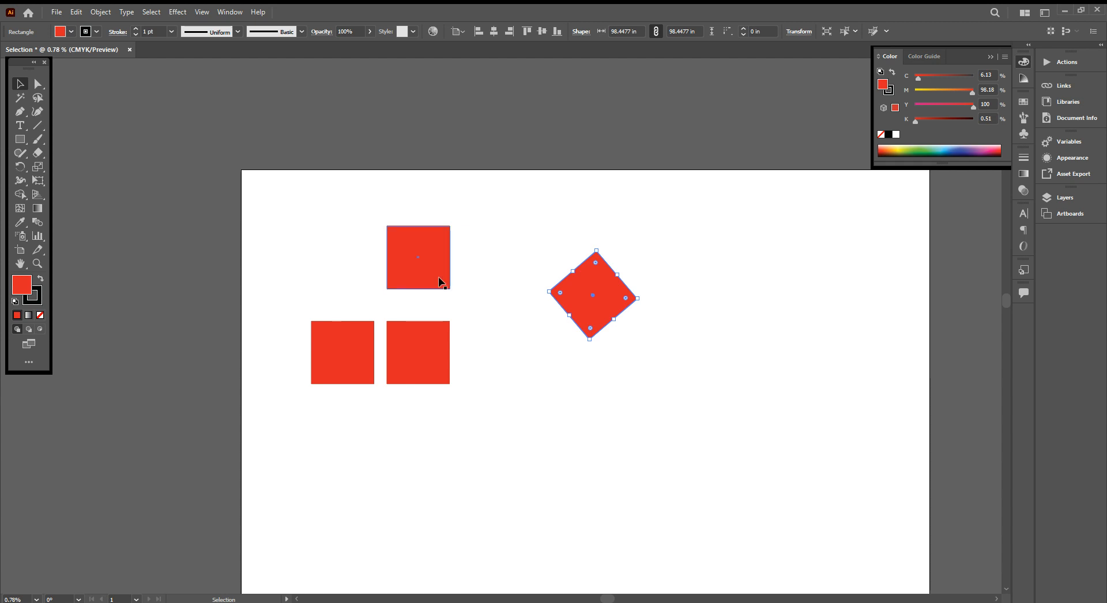
Move the remaining upper square left, bring the rotated square beside it and shift the second lower square slightly right
drag(440, 279, 406, 267)
drag(605, 301, 536, 269)
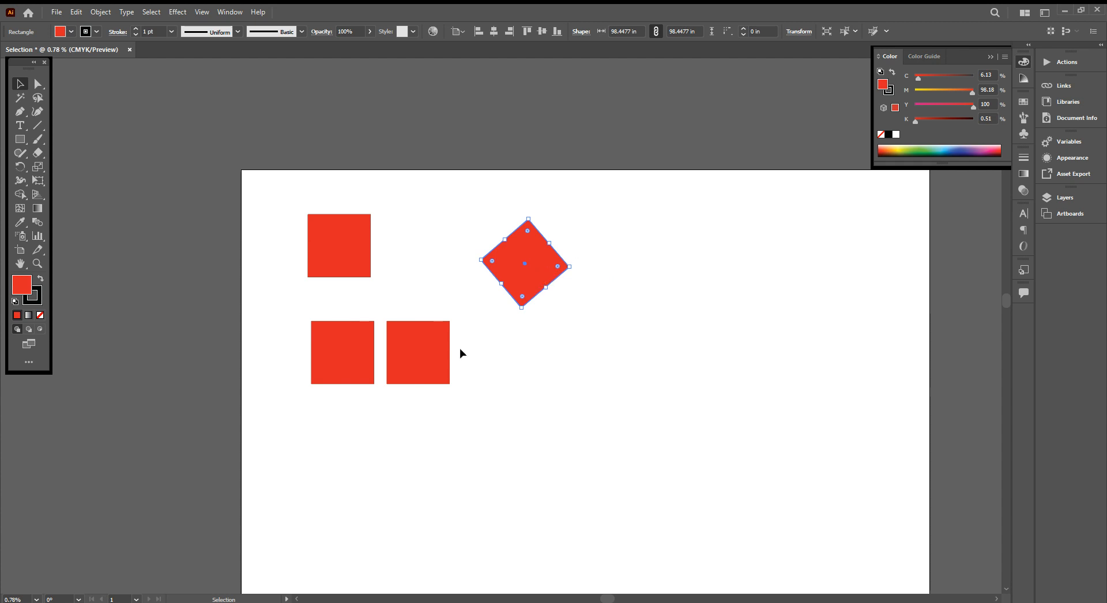
mouse_move(435, 359)
mouse_down()
mouse_move(414, 346)
mouse_move(455, 370)
mouse_move(444, 358)
mouse_up()
drag(517, 262, 461, 251)
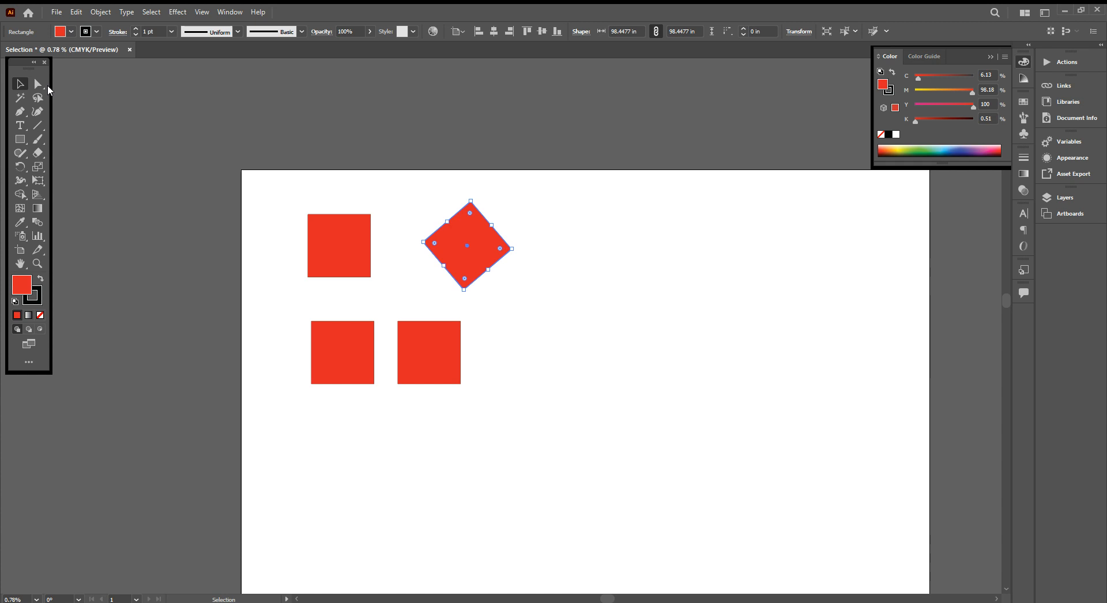
Delete the three upright squares and move the remaining rotated square toward the artboard's upper-left corner
click(368, 267)
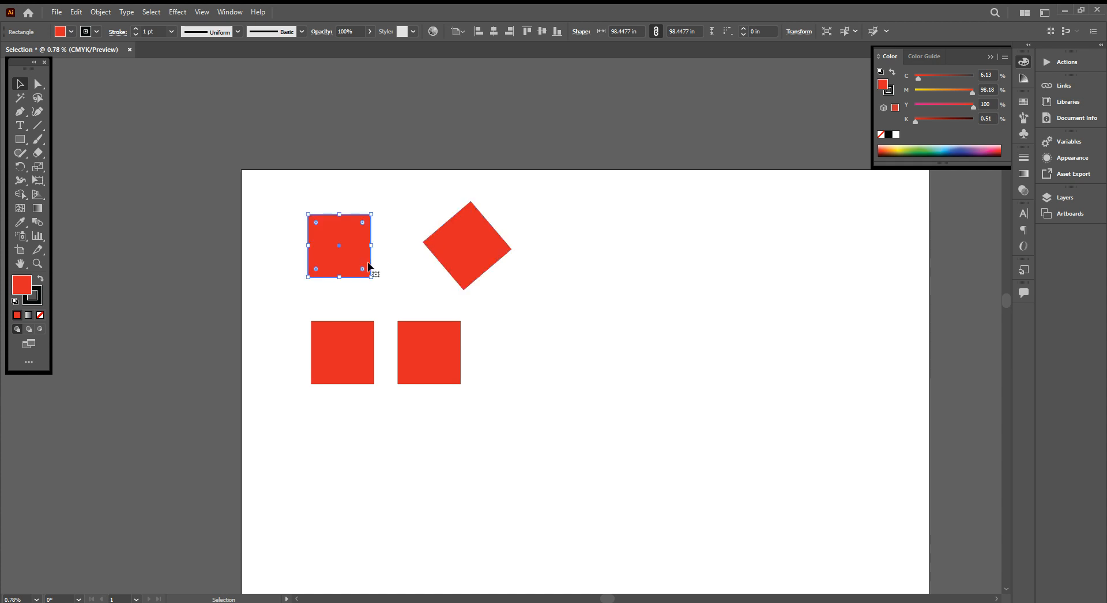
key(Delete)
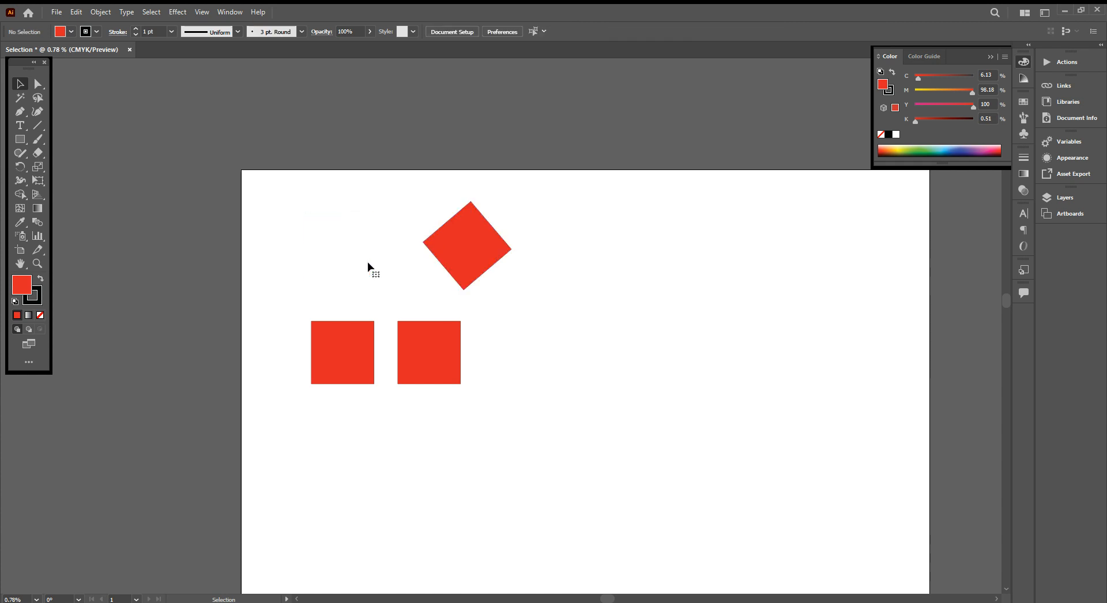
click(341, 358)
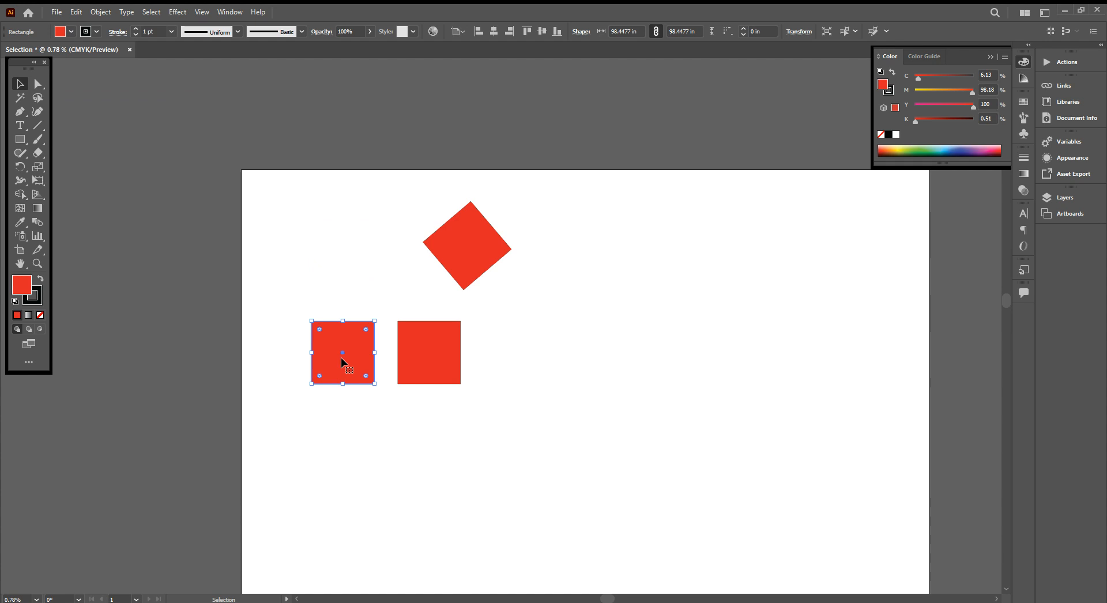
key(Delete)
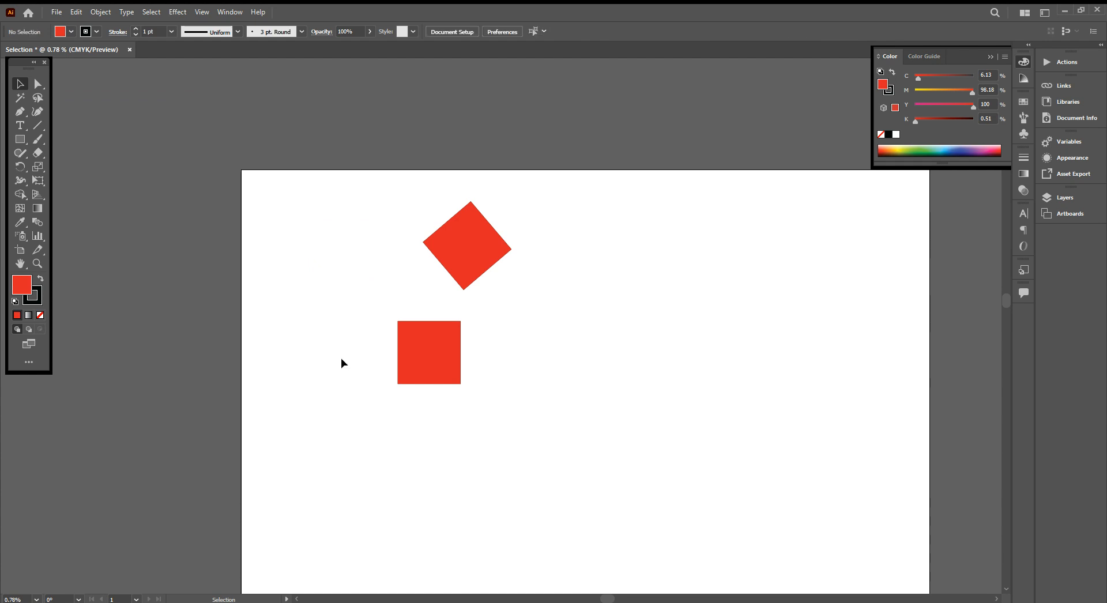
click(422, 365)
key(Delete)
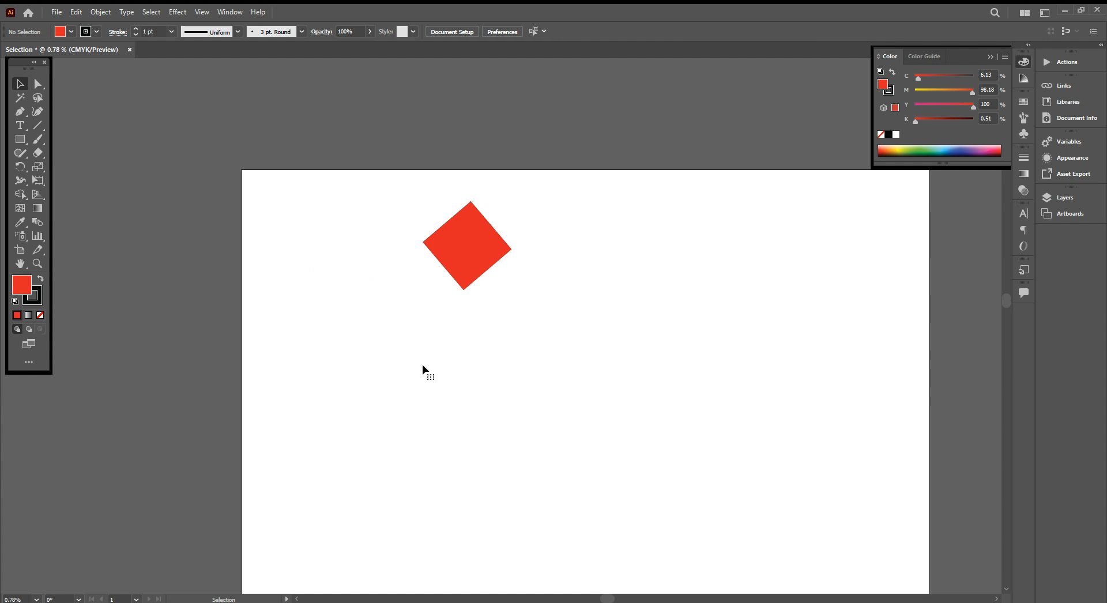
drag(469, 246, 358, 237)
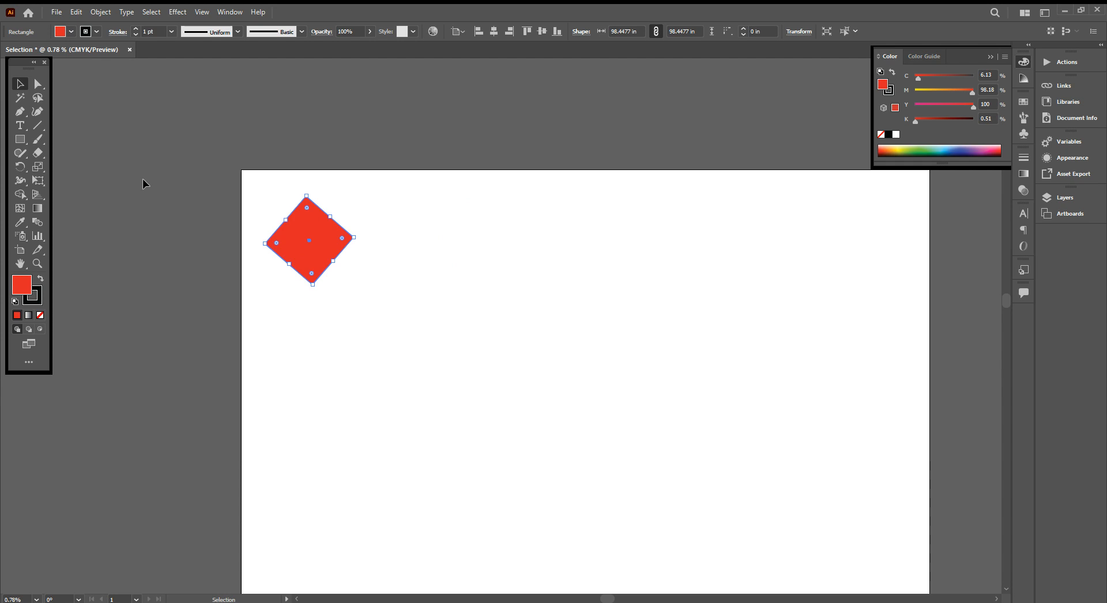
Set the rotated square's stroke colour to dusty pink #B78484
click(37, 298)
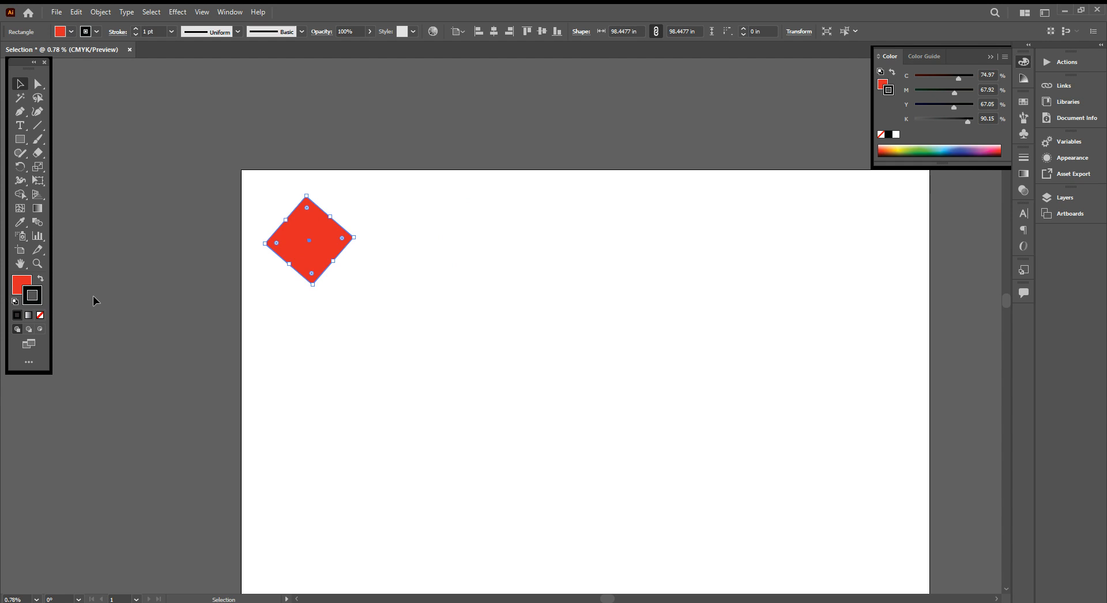
scroll(278, 282, up, 10)
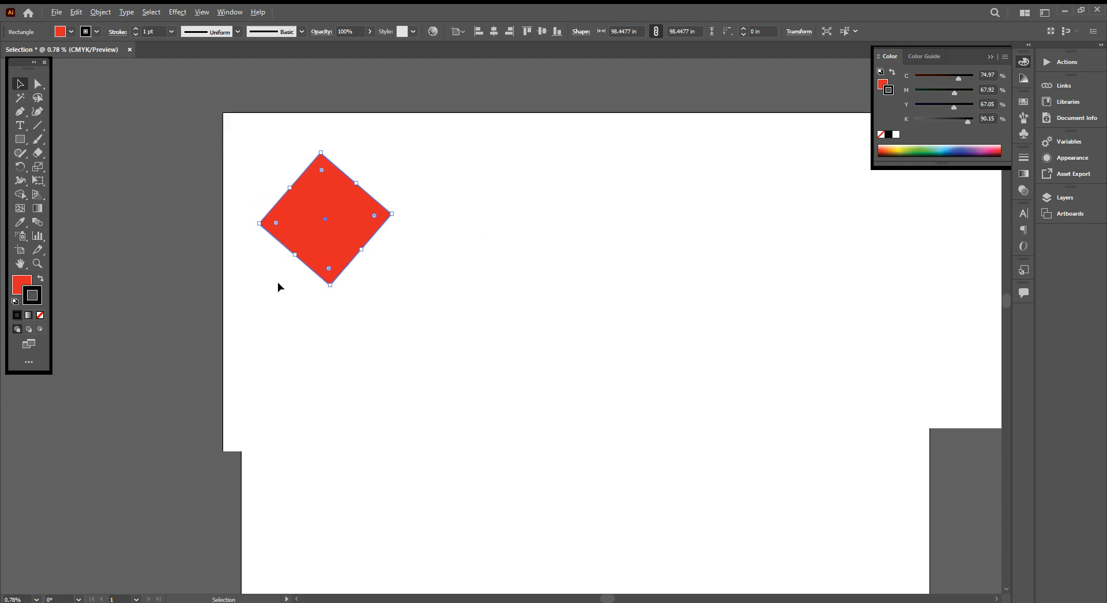
scroll(394, 315, down, 1)
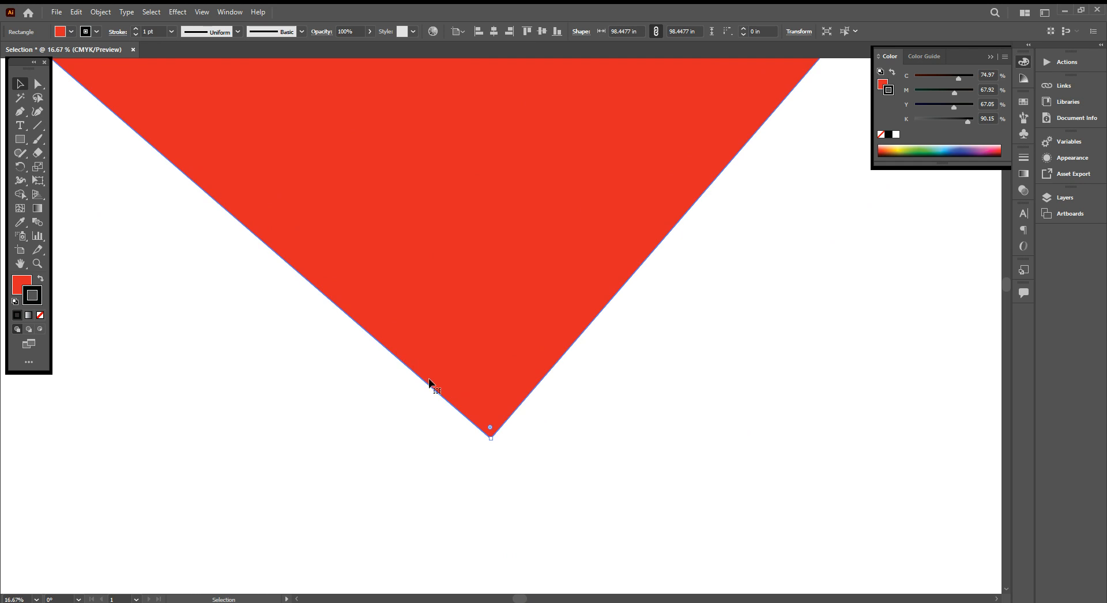
double_click(40, 299)
drag(603, 326, 601, 289)
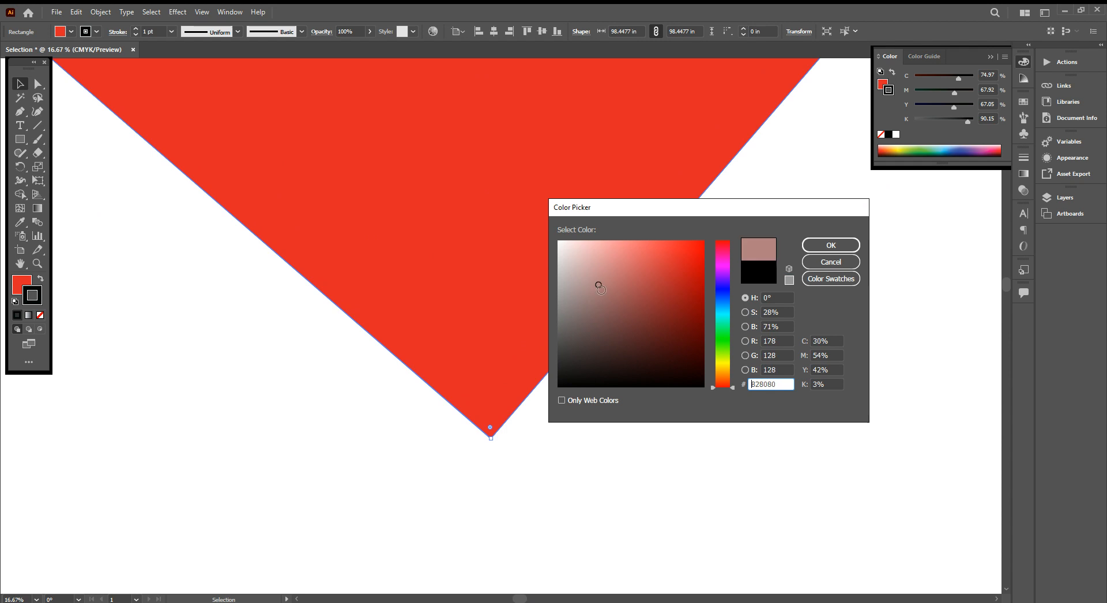
click(831, 247)
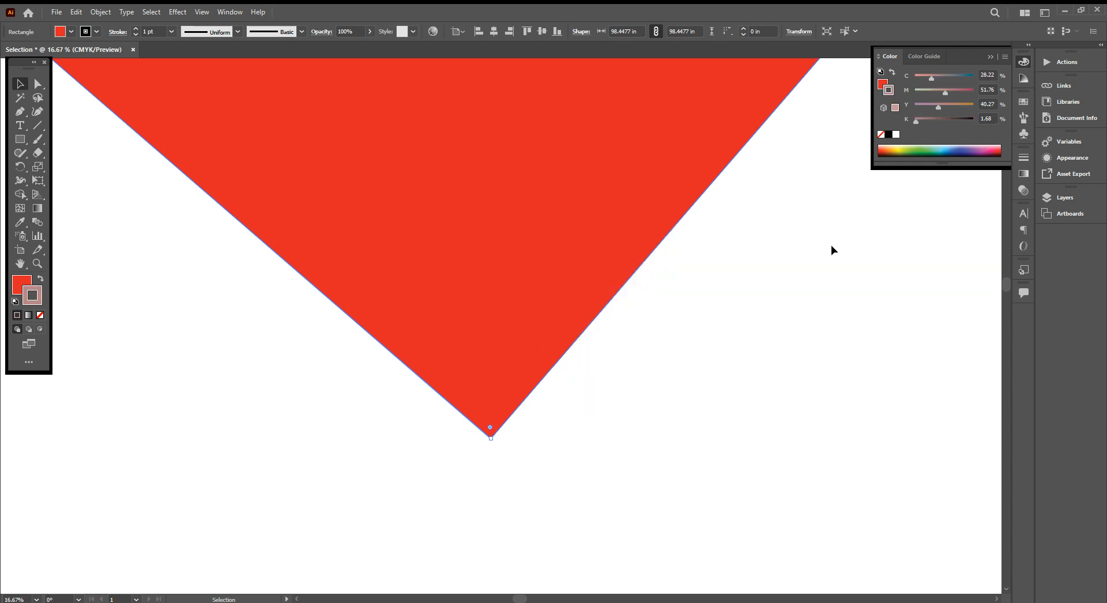
Deselect the square and set the stroke colour to near-black #0F0707
scroll(497, 438, up, 10)
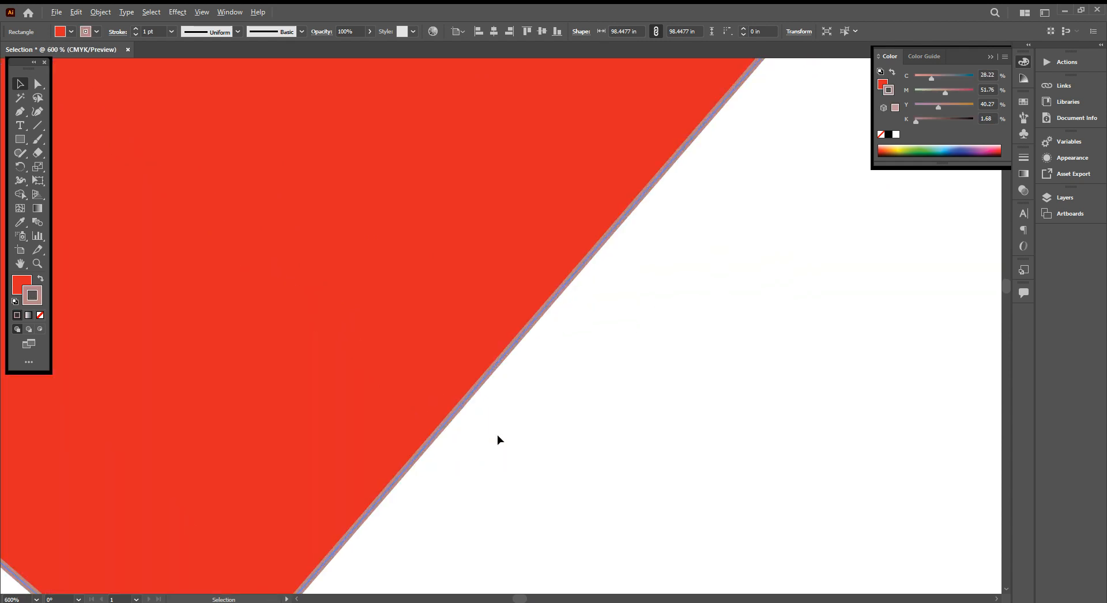
scroll(465, 403, up, 3)
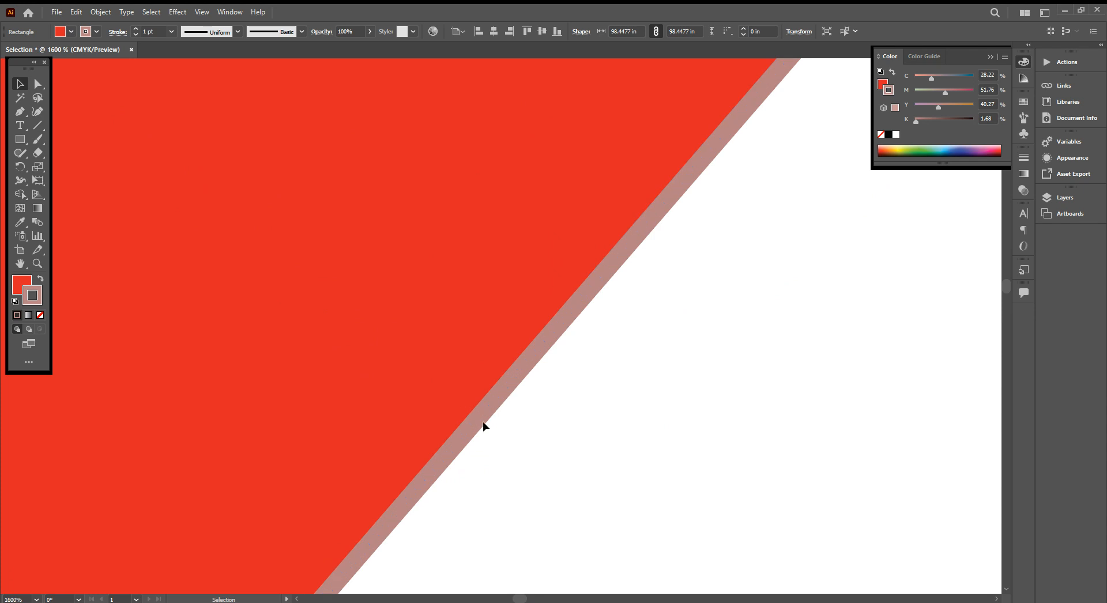
click(483, 422)
double_click(37, 301)
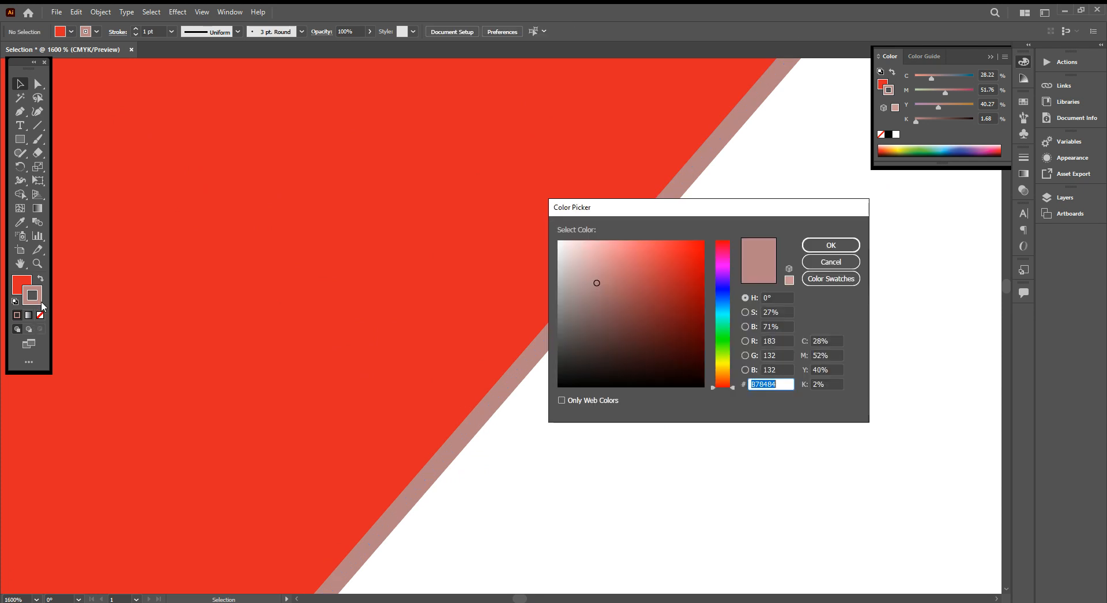
click(625, 363)
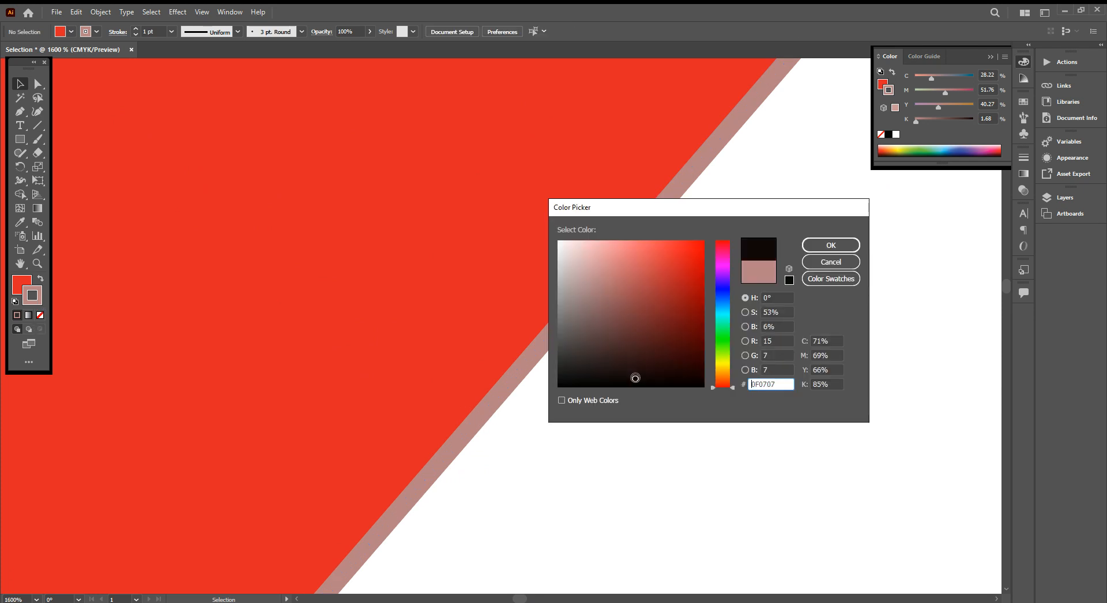
click(843, 246)
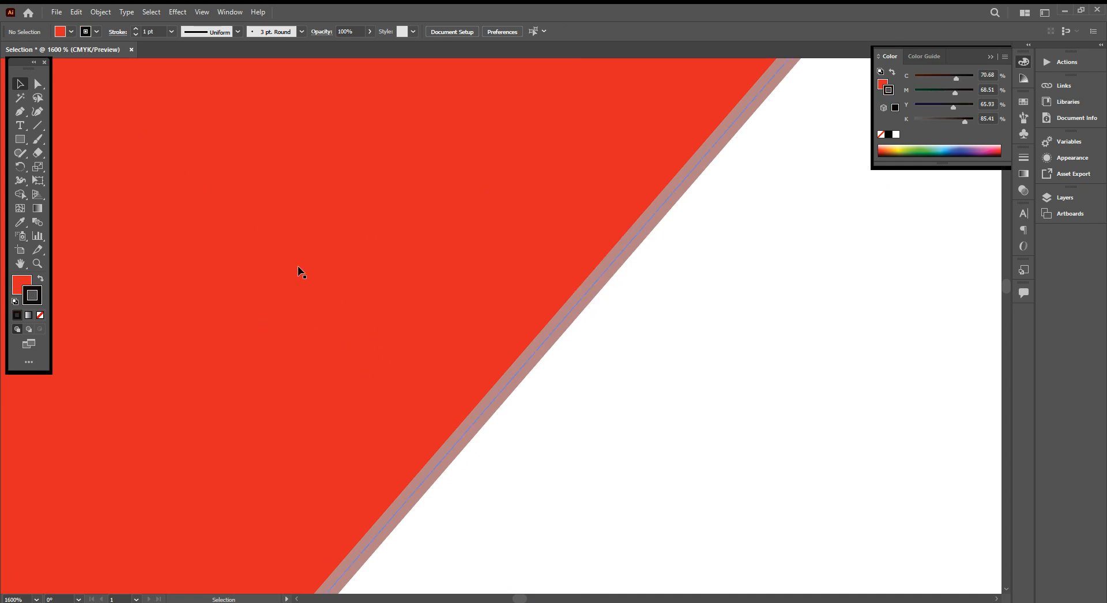
Scale the rotated square down proportionally to about 21 in per side near the artboard's upper-left corner
scroll(481, 376, down, 10)
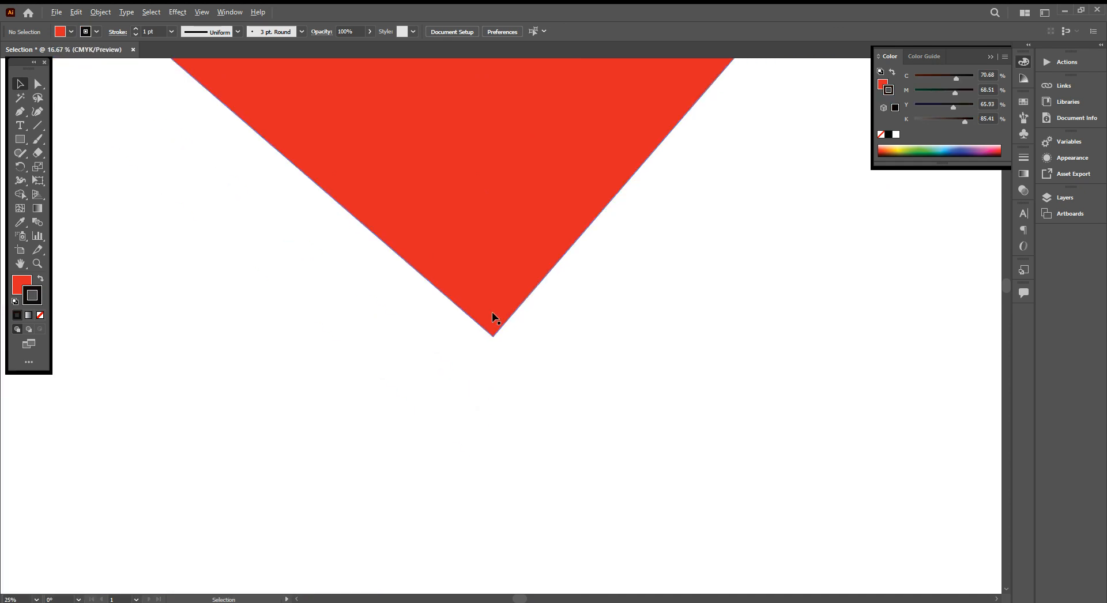
scroll(493, 312, down, 7)
drag(482, 233, 473, 221)
drag(473, 297, 392, 131)
click(490, 153)
scroll(405, 165, down, 3)
scroll(309, 131, up, 5)
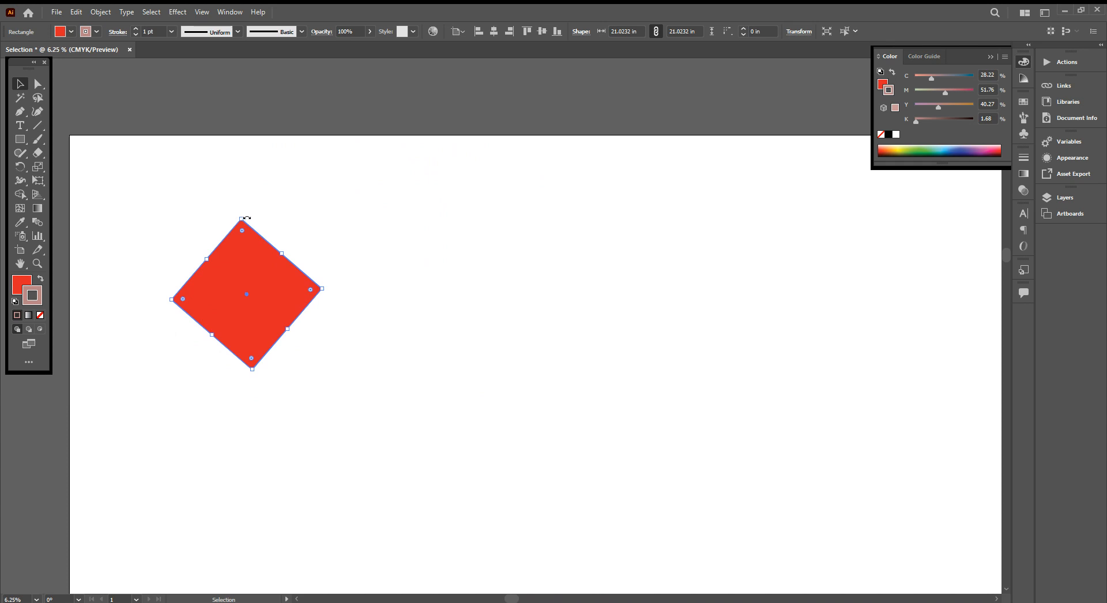
Straighten the small square in the artboard's upper-left corner and place a duplicate beside it with a narrow gap
drag(248, 214, 292, 247)
drag(260, 283, 266, 207)
drag(360, 161, 95, 260)
click(351, 199)
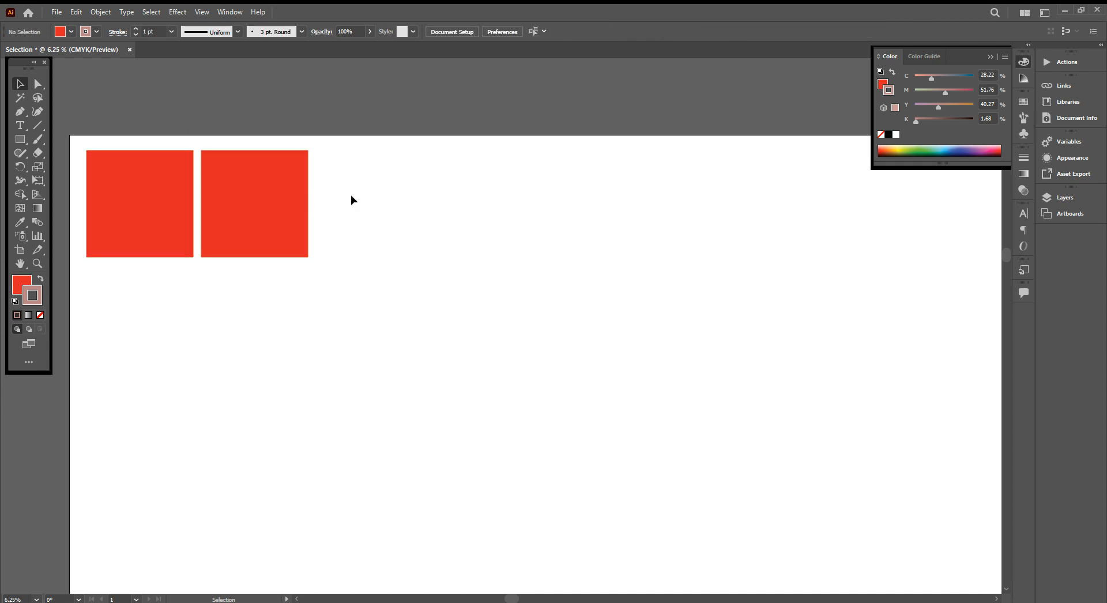
Select both small squares and place a duplicate of the pair directly below with a small gap
drag(322, 183, 77, 252)
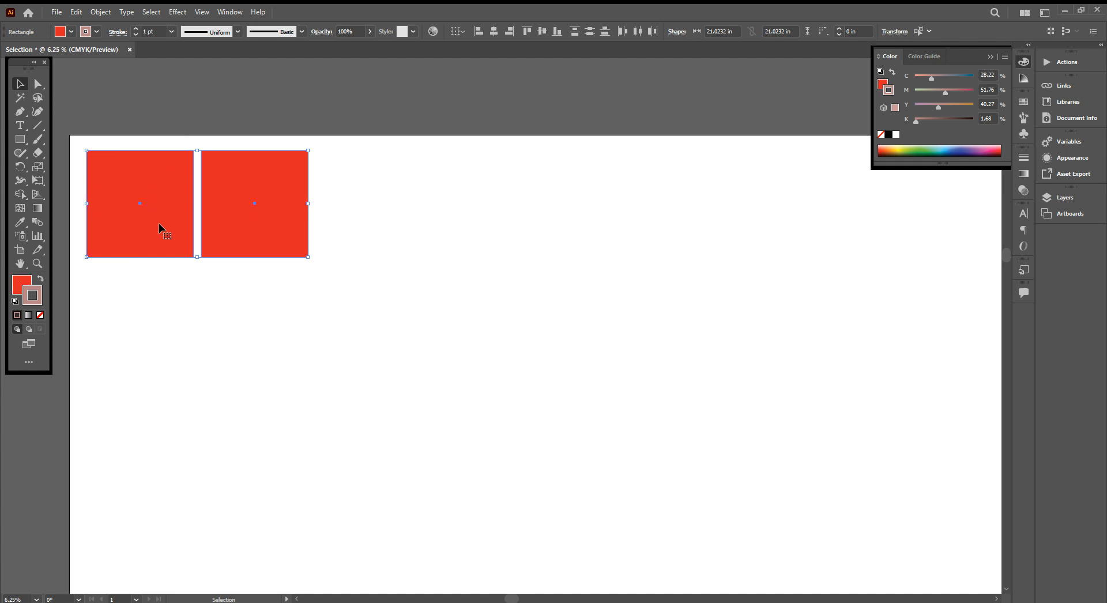
drag(159, 227, 161, 353)
key(a)
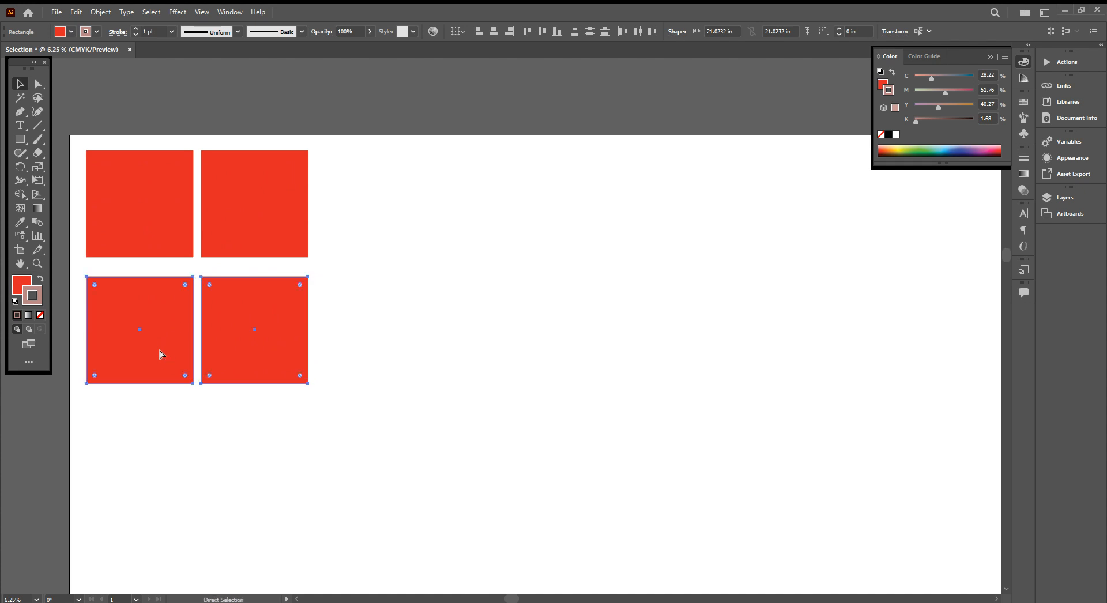
Repeat the duplicating move six times to extend the two columns of squares down the artboard's left edge
key(ctrl+d)
key(ctrl+d)
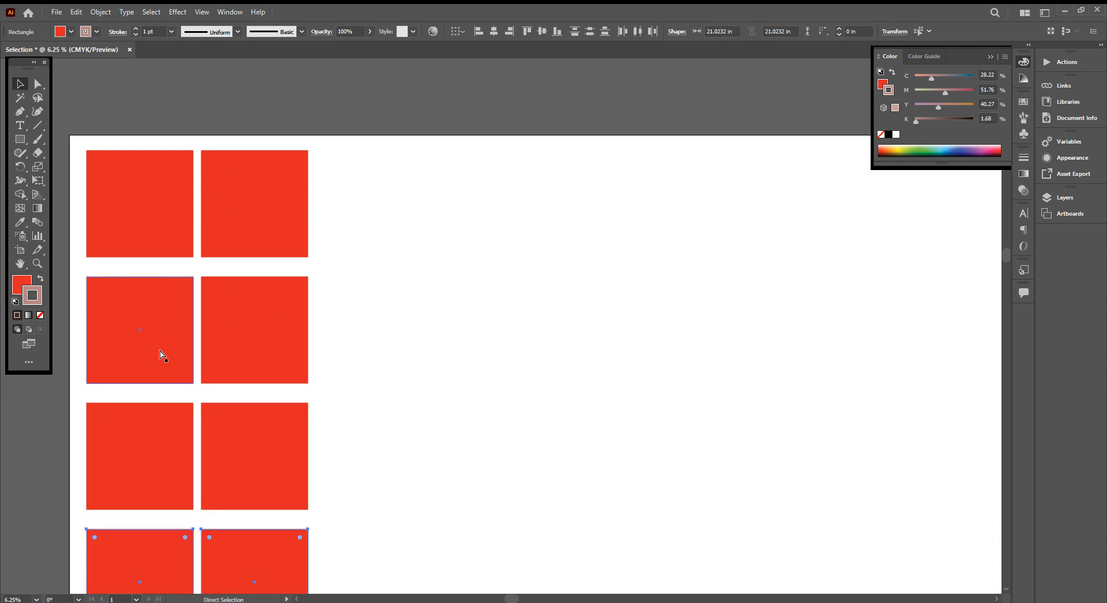
scroll(161, 356, right, 2)
key(v)
scroll(159, 350, down, 2)
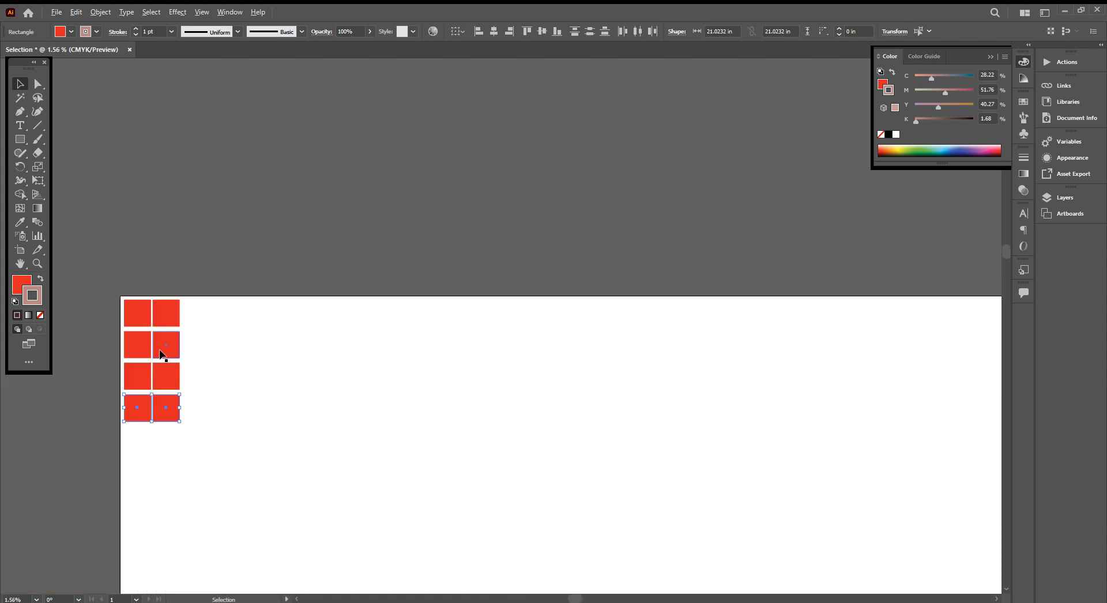
key(a)
key(ctrl+d)
key(ctrl+d)
key(ctrl+d)
key(ctrl+d)
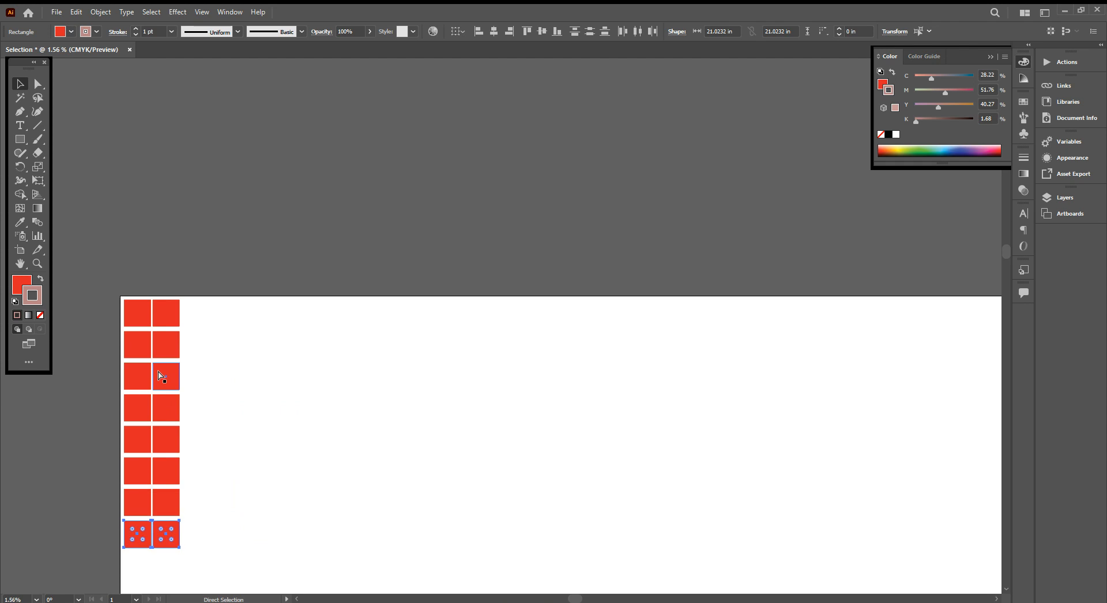
key(v)
scroll(158, 370, down, 2)
scroll(497, 391, up, 2)
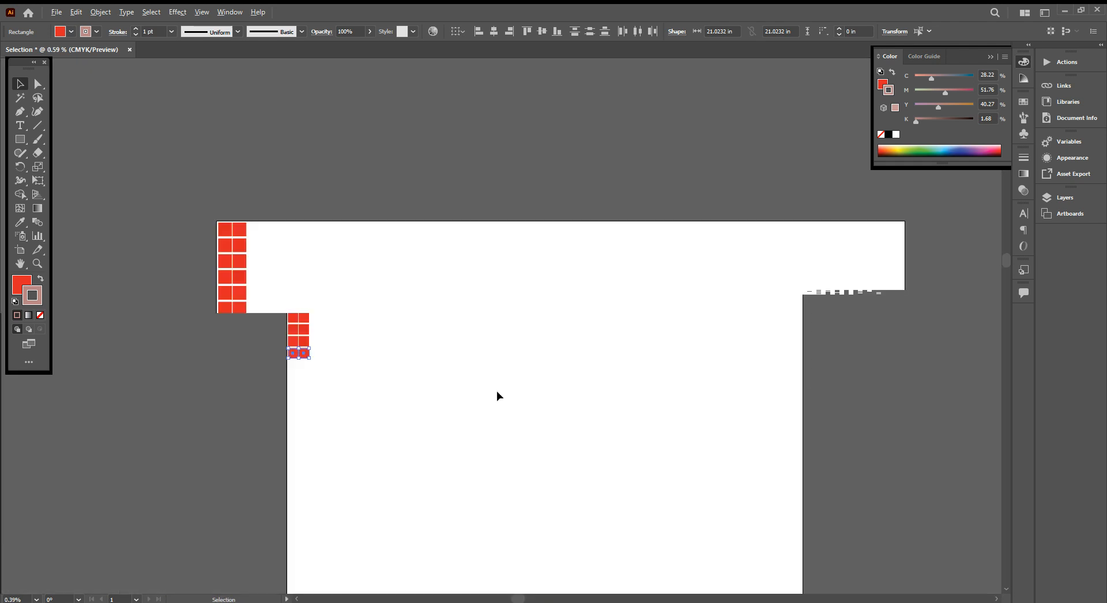
scroll(396, 370, down, 1)
scroll(385, 379, up, 1)
scroll(384, 379, down, 2)
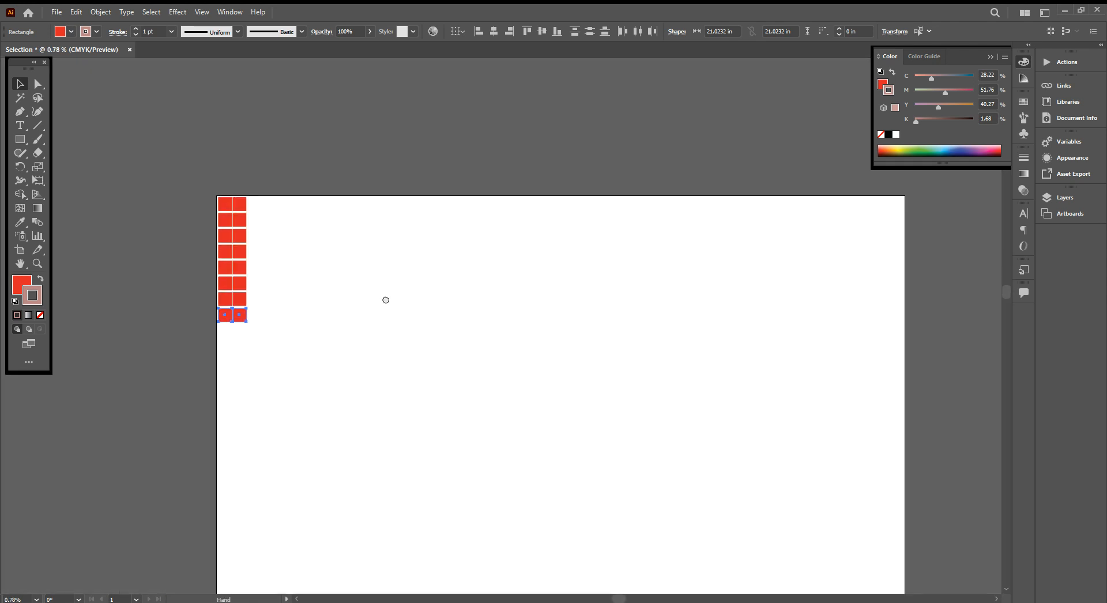
Keep repeating the duplicating move until the two columns of squares reach close to the artboard's bottom edge
key(a)
key(ctrl+d)
key(ctrl+d)
key(ctrl+d)
key(ctrl+d)
key(ctrl+d)
key(ctrl+d)
key(ctrl+d)
key(ctrl+d)
key(ctrl+d)
key(ctrl+d)
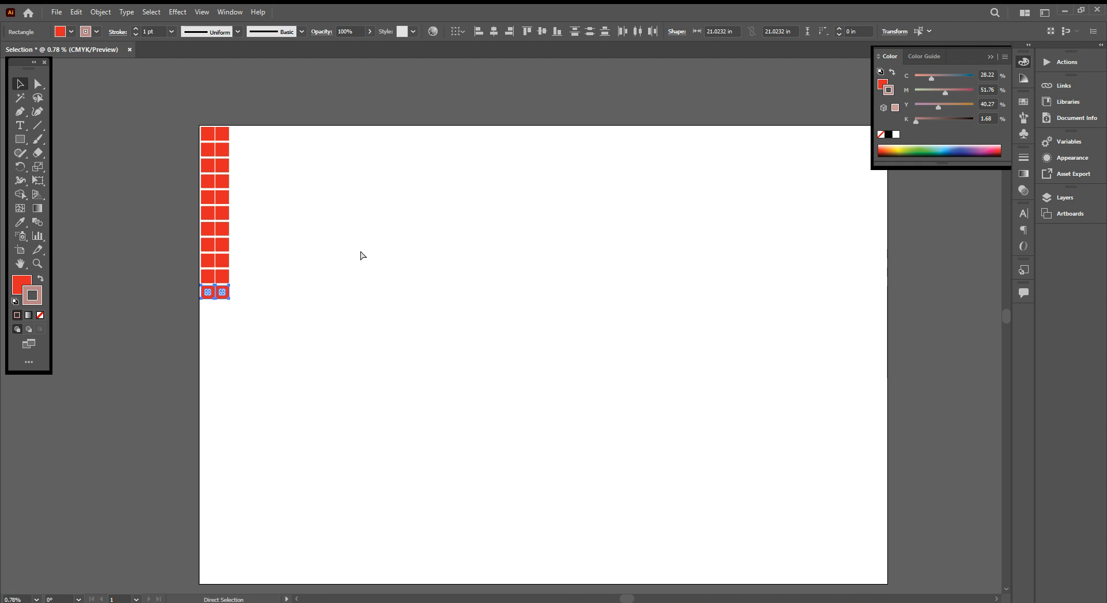
key(ctrl+d)
key(ctrl+d)
key(ctrl+d)
key(ctrl+d)
key(ctrl+d)
key(ctrl+d)
key(ctrl+d)
key(ctrl+d)
key(ctrl+d)
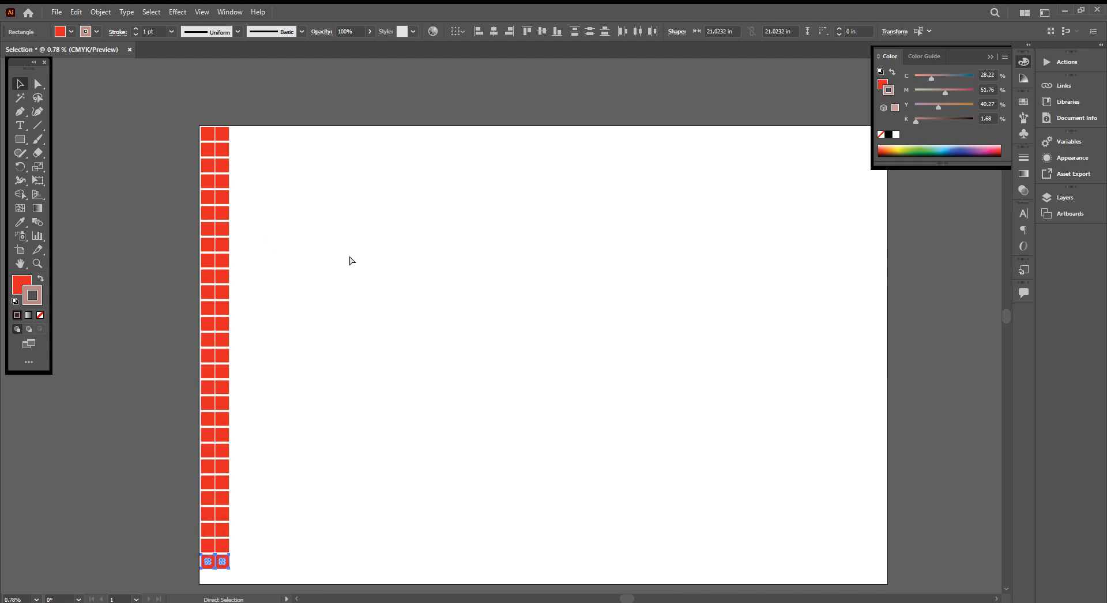
Select both full columns of squares, place a duplicate to their right and repeat that copy seven times
key(v)
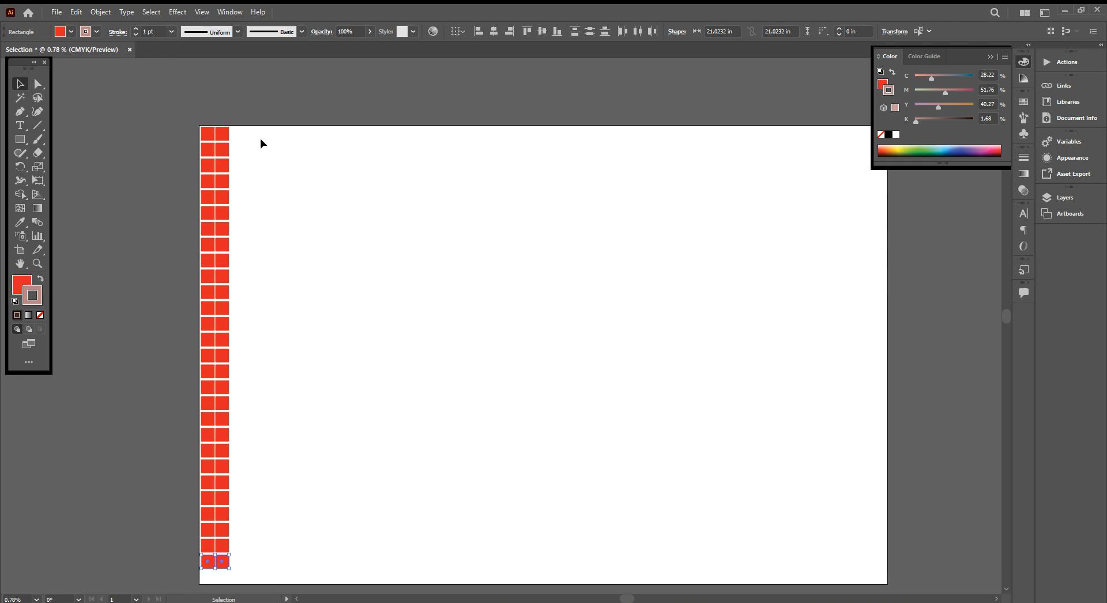
drag(255, 129, 202, 589)
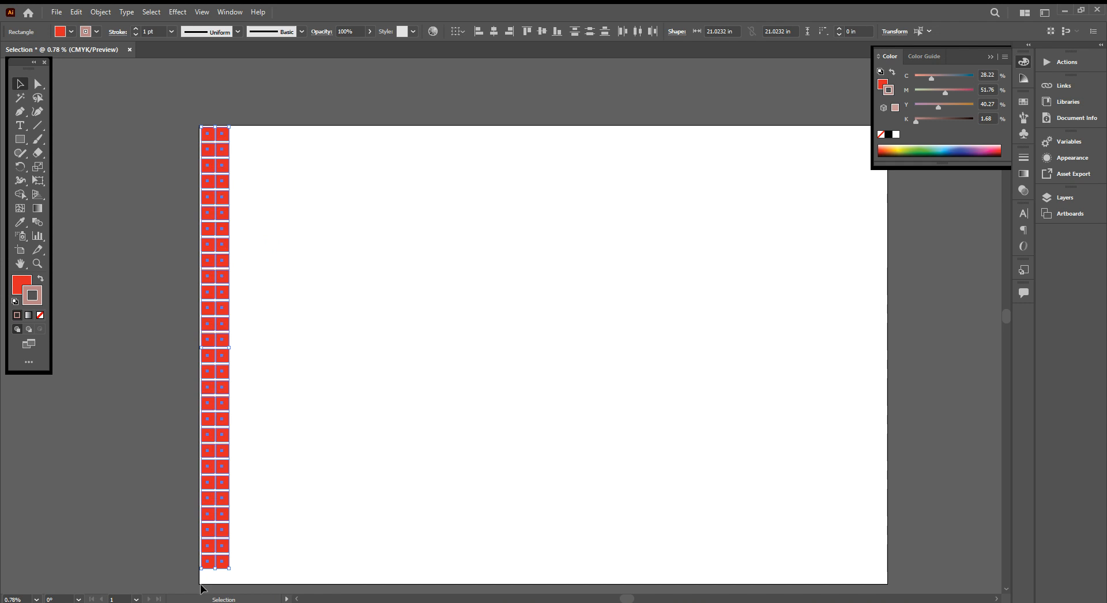
drag(230, 451, 257, 449)
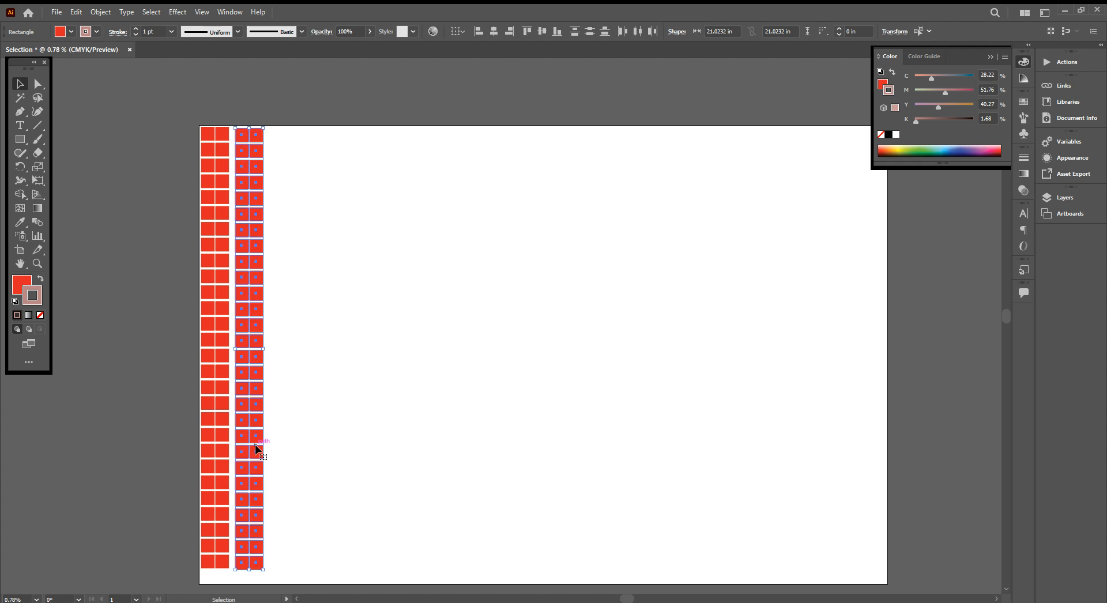
key(ctrl+d)
key(ctrl+d)
key(ctrl+d)
key(ctrl+d)
key(ctrl+d)
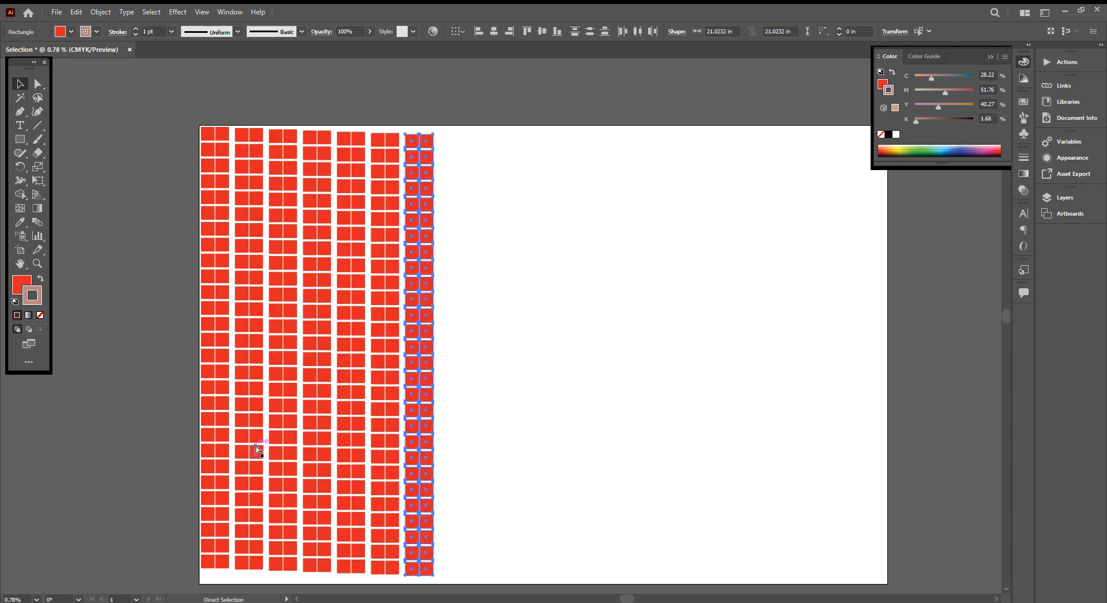
key(ctrl+d)
key(ctrl+d)
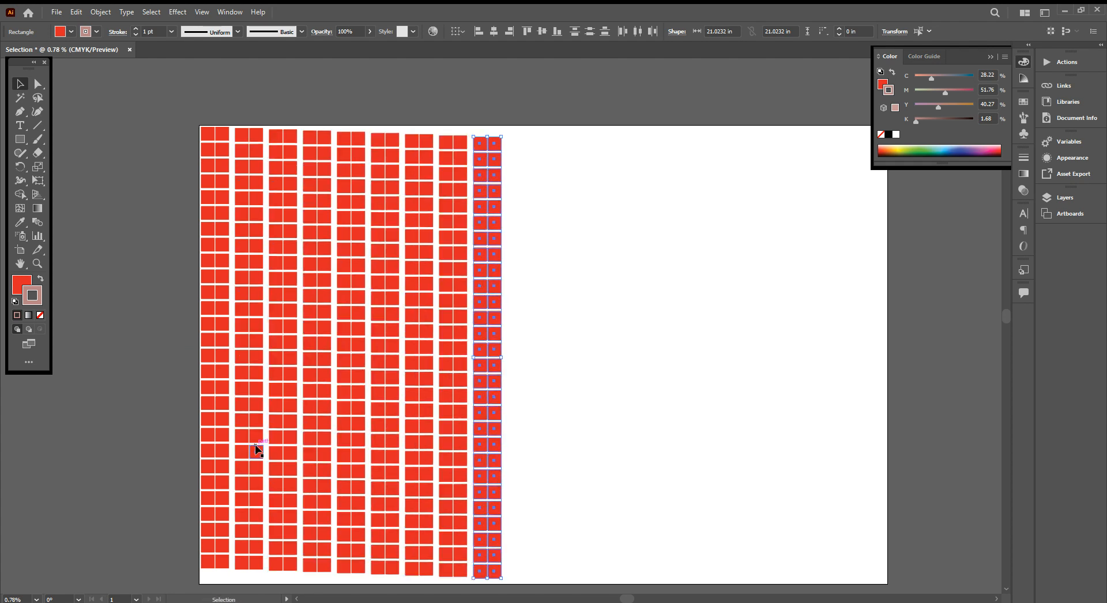
Undo all the duplicated column pairs, back to the two original columns
key(ctrl+z)
key(ctrl+z)
key(ctrl+z)
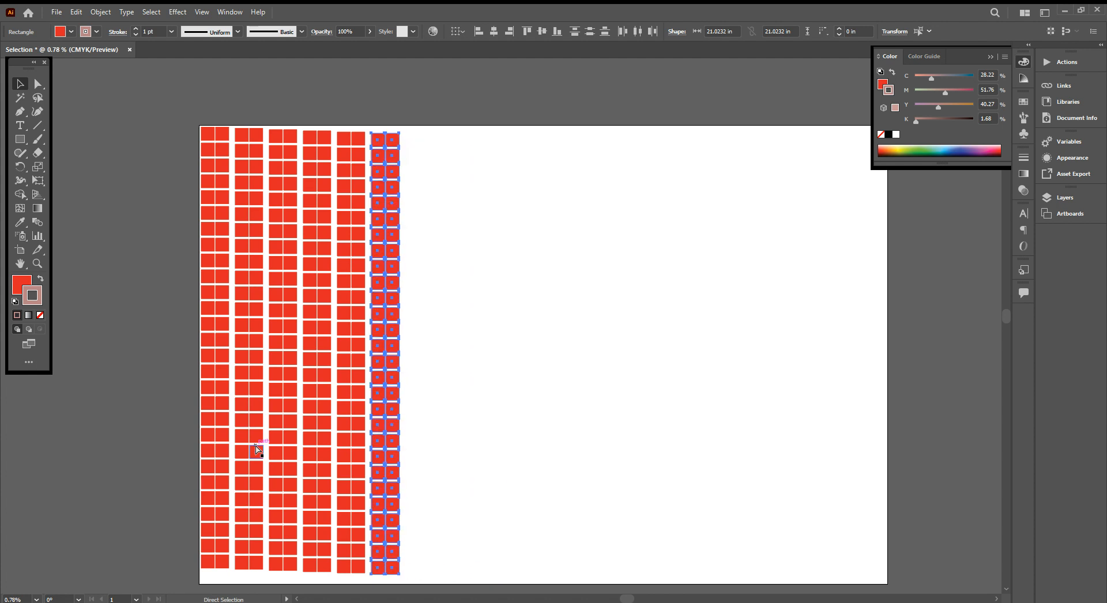
key(ctrl+z)
key(ctrl+z)
key(ctrl+z)
key(ctrl+z)
key(ctrl+z)
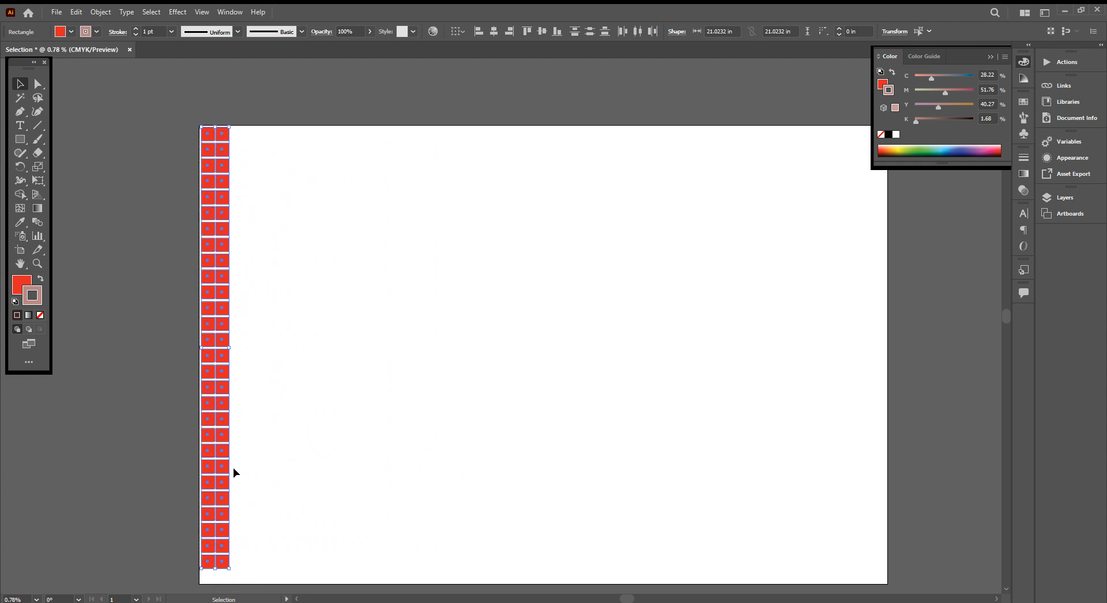
Reselect every square in both columns and place a level duplicate of them to the right with a small gap
shift+click(229, 436)
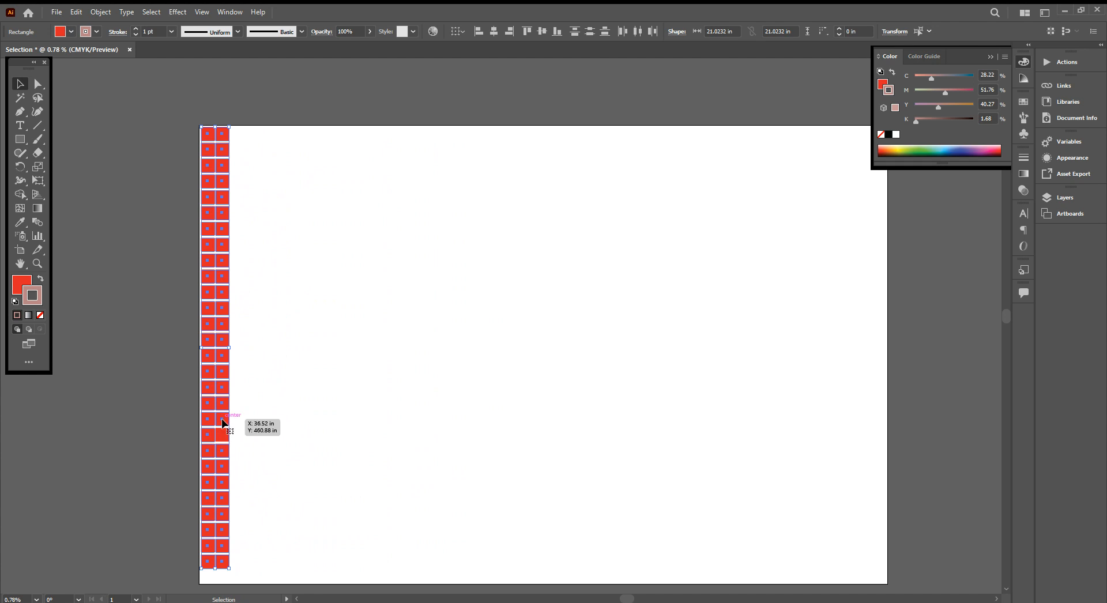
shift+click(223, 423)
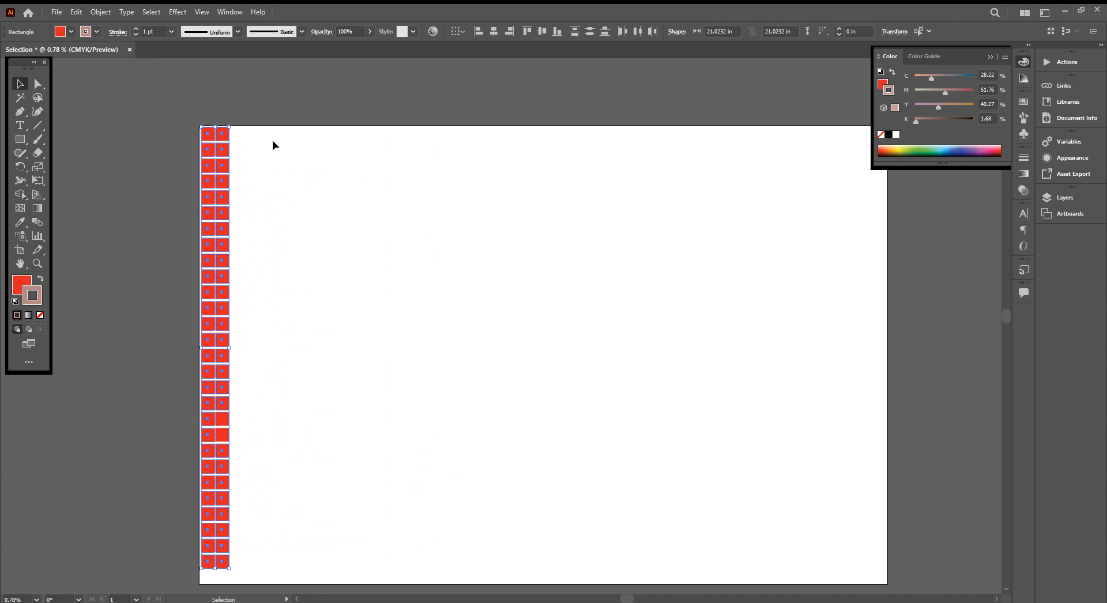
drag(273, 142, 188, 524)
drag(255, 130, 195, 552)
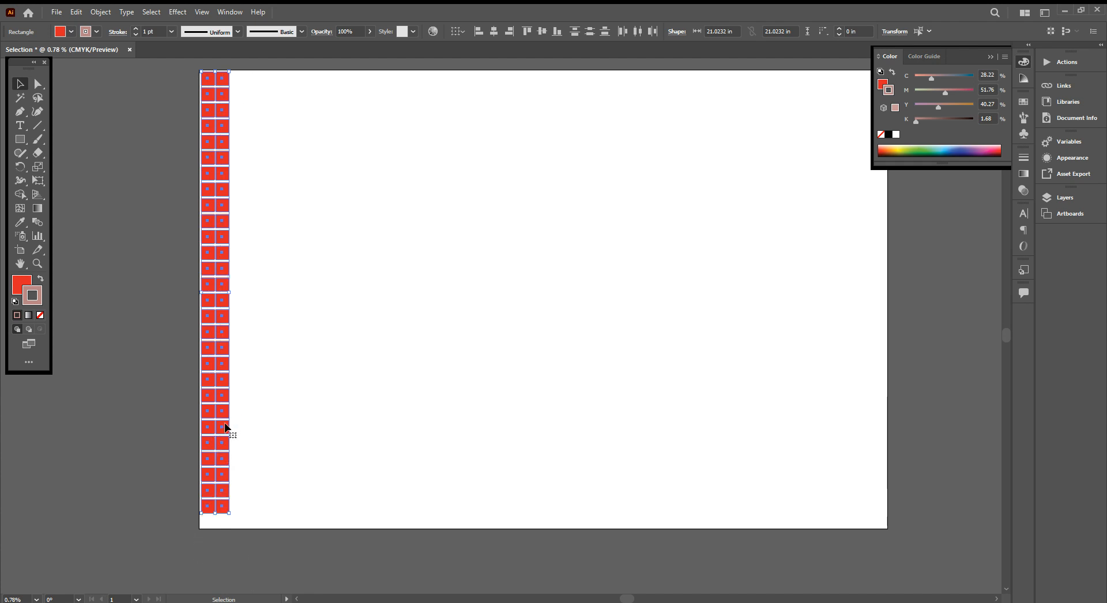
drag(225, 427, 261, 426)
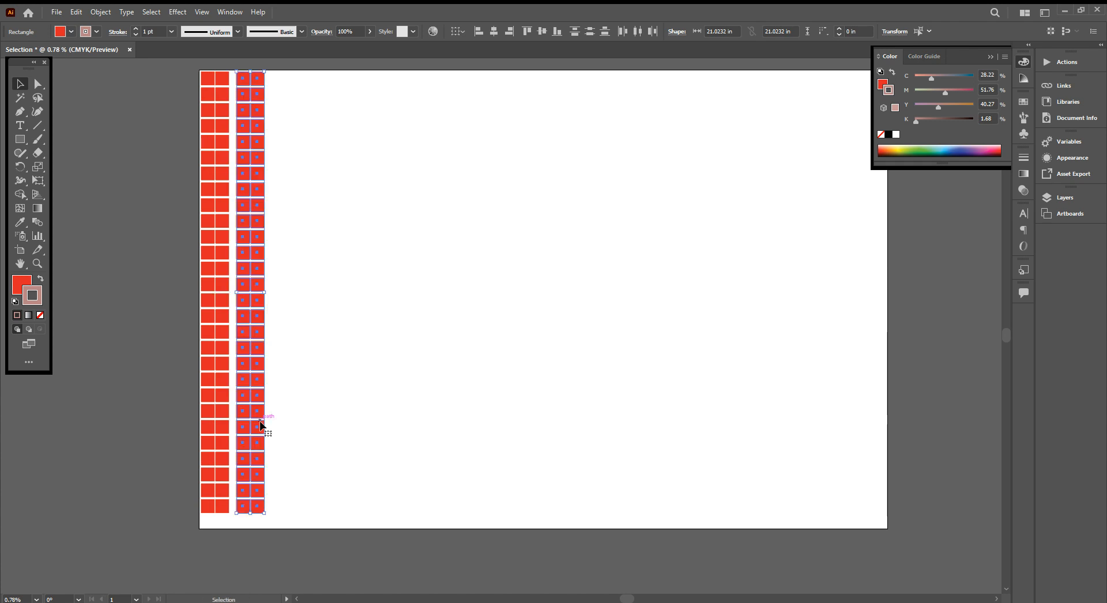
Repeat the level column-pair copy 17 times across the artboard's width, stopping before its right edge, and clear the selection
key(ctrl+d)
key(ctrl+d)
key(ctrl+d)
key(ctrl+d)
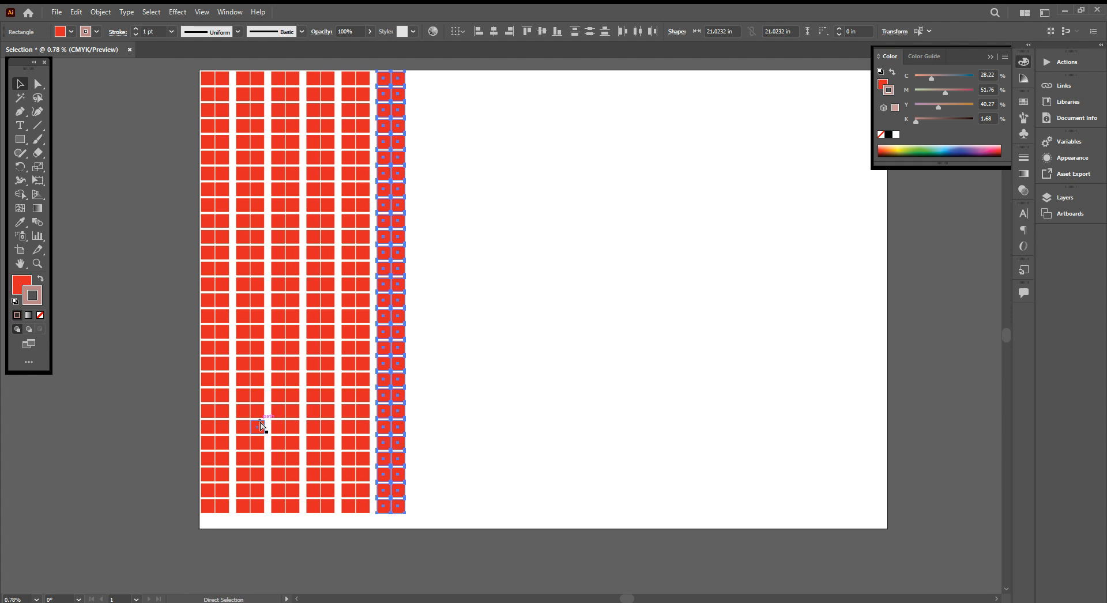
key(ctrl+d)
key(ctrl+d)
key(ctrl+d)
key(ctrl+d)
key(ctrl+d)
key(ctrl+d)
key(ctrl+d)
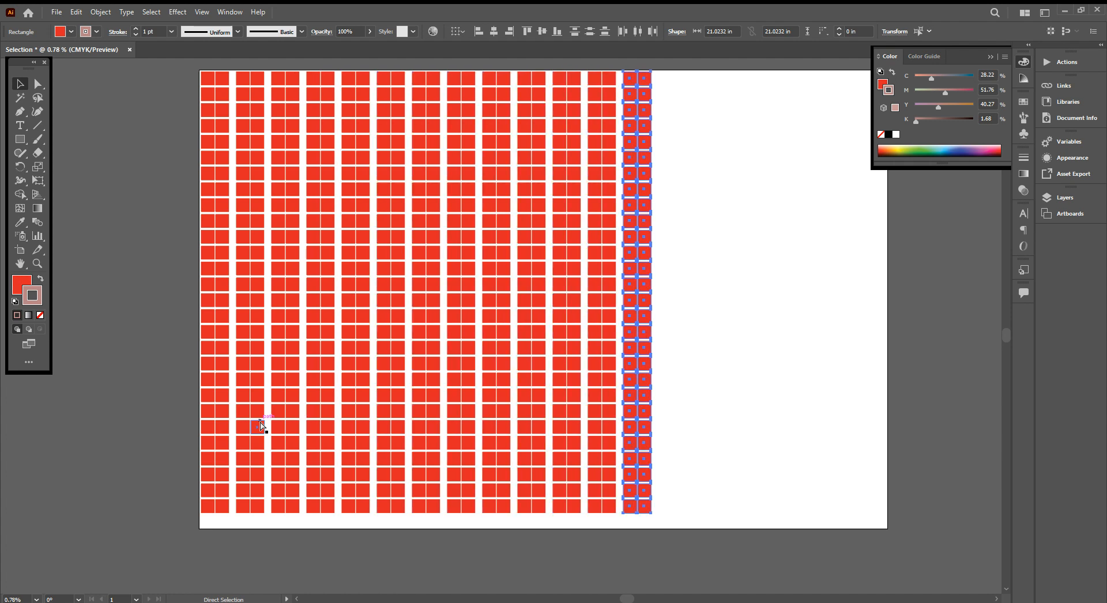
key(ctrl+d)
key(ctrl+d)
key(ctrl+d)
key(ctrl+d)
key(ctrl+d)
key(ctrl+d)
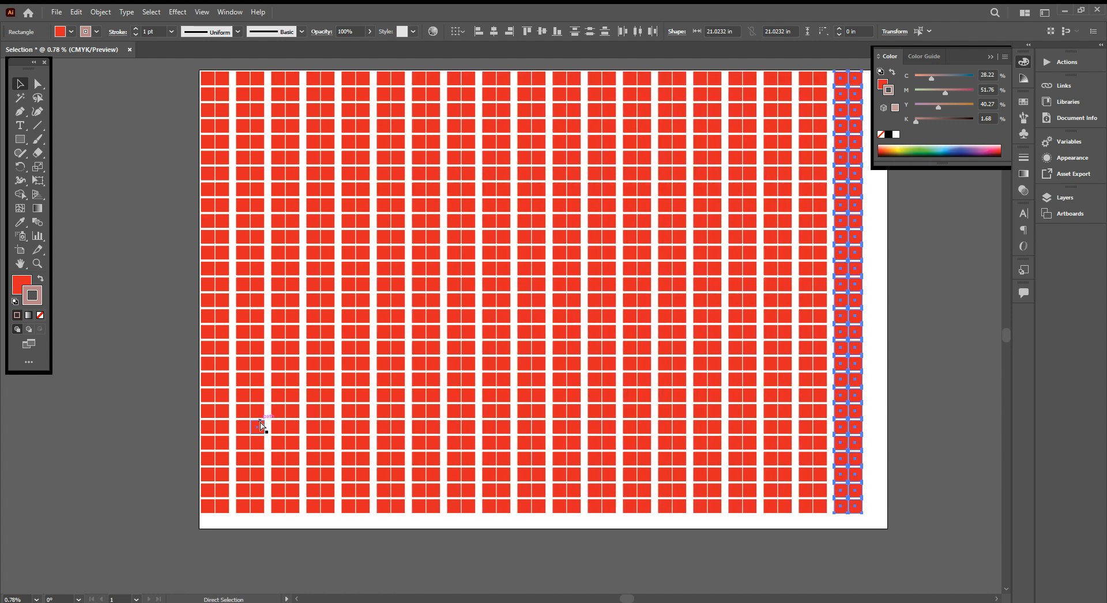
key(ctrl+d)
key(ctrl+z)
key(ctrl+minus)
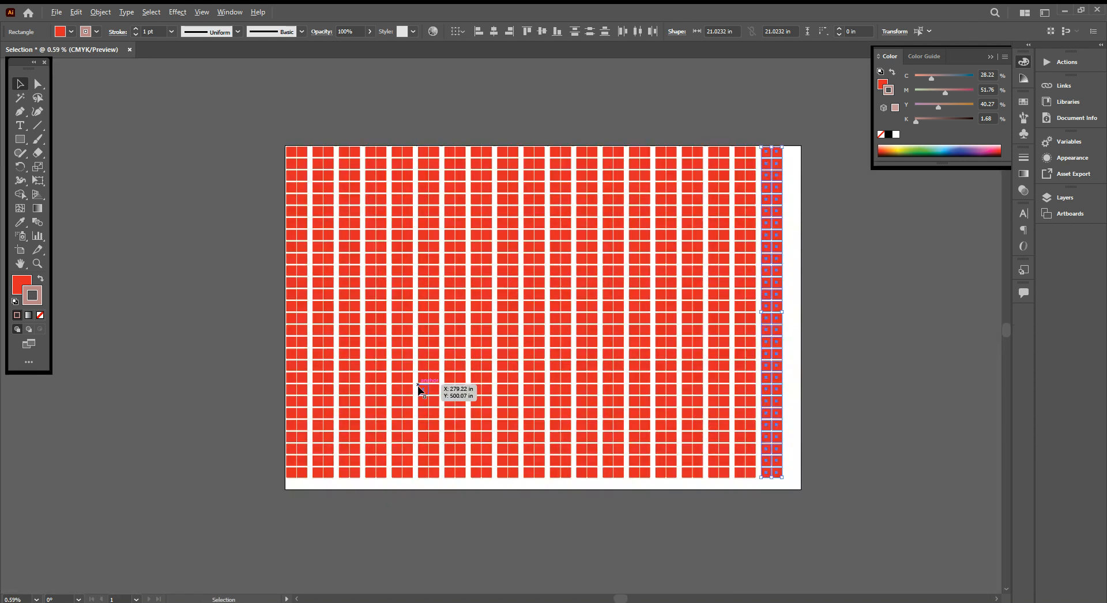
click(833, 269)
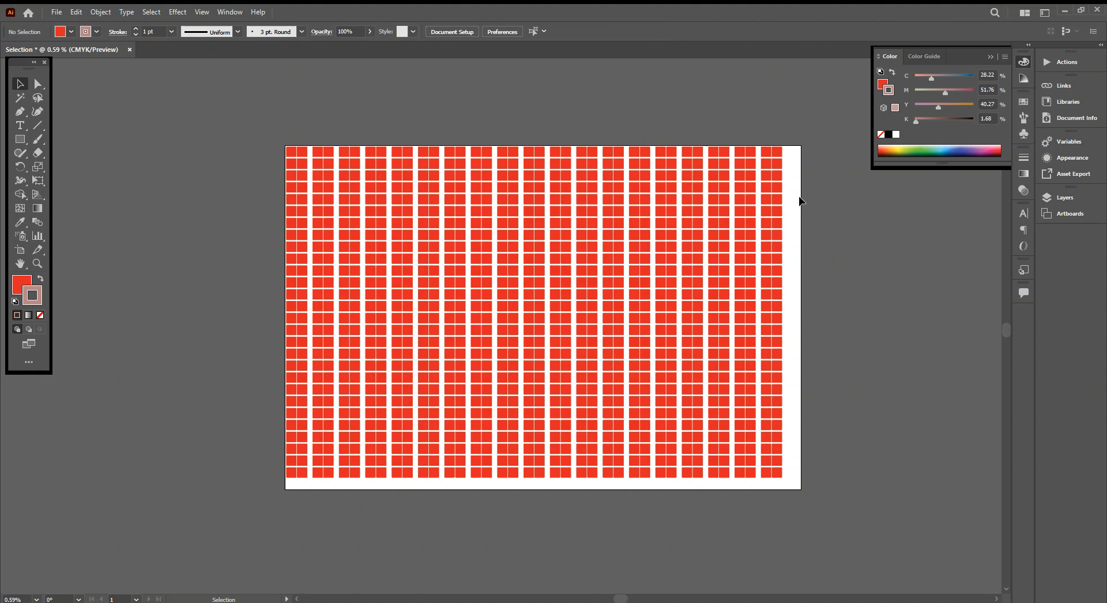
Select the whole grid of squares, move it about 21 in right and 13 in down to centre it on the artboard, and deselect it
drag(792, 149, 286, 449)
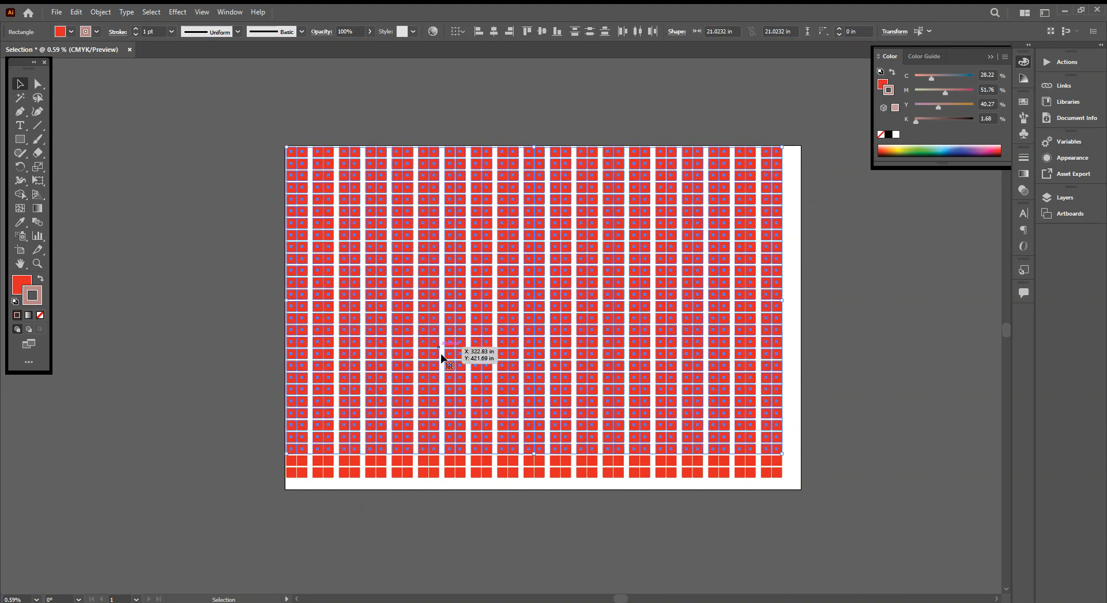
drag(795, 153, 368, 501)
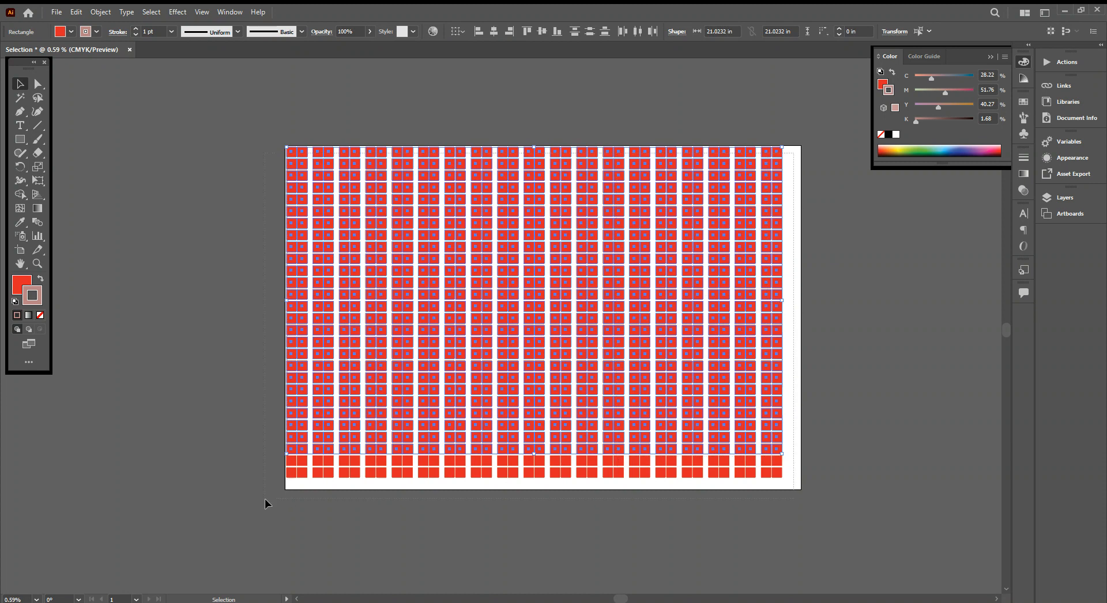
drag(265, 499, 266, 499)
click(855, 375)
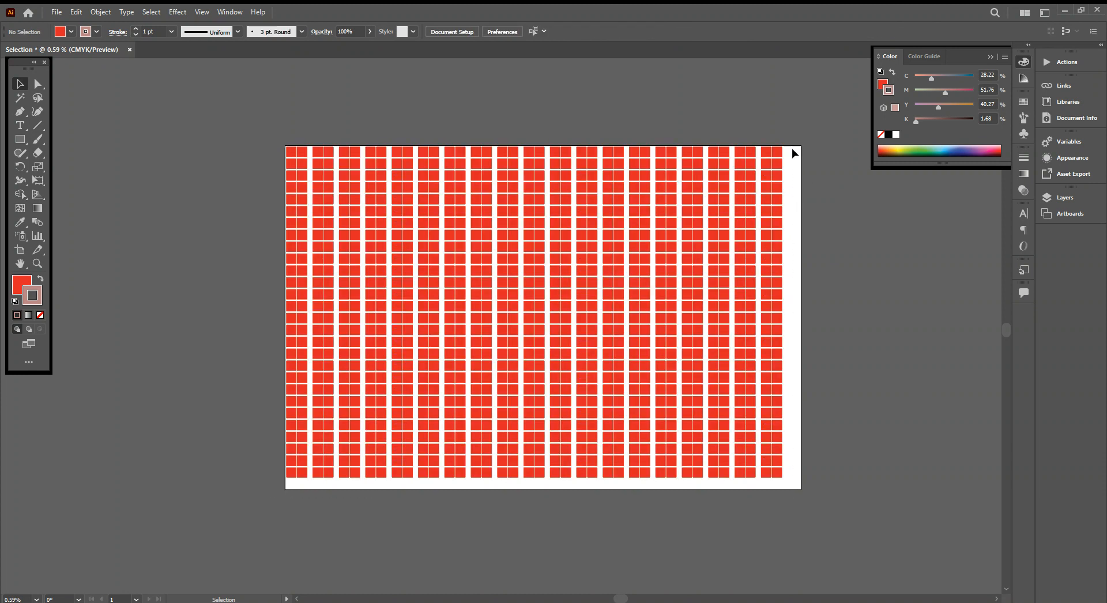
drag(791, 148, 272, 496)
drag(391, 383, 401, 385)
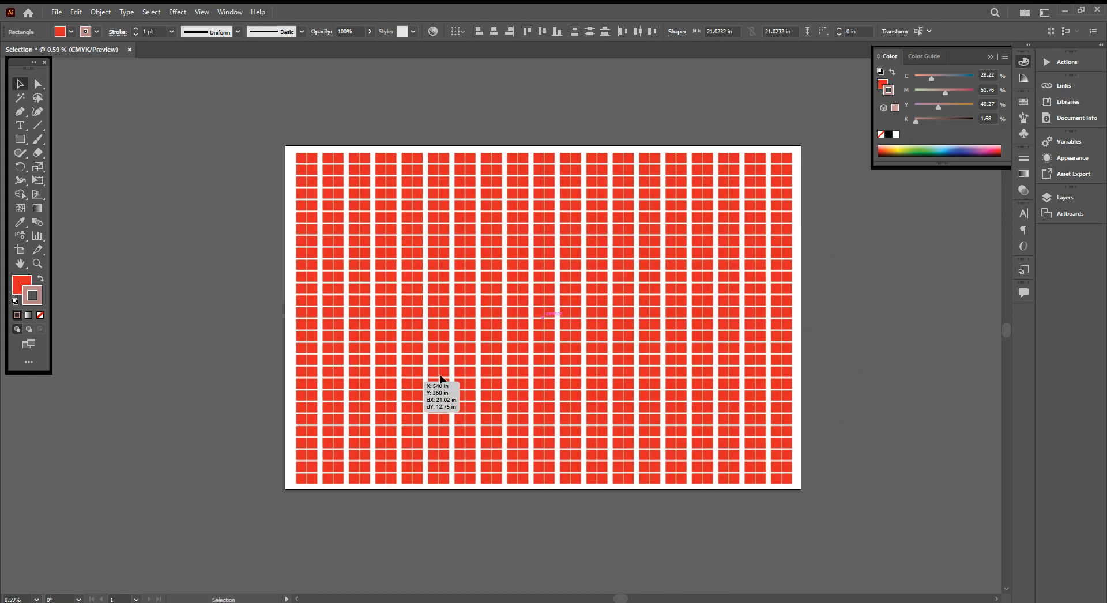
click(841, 295)
Select six individual squares near the grid's middle, four adjacent in one row and two lower to the right, and delete them together
scroll(310, 272, up, 3)
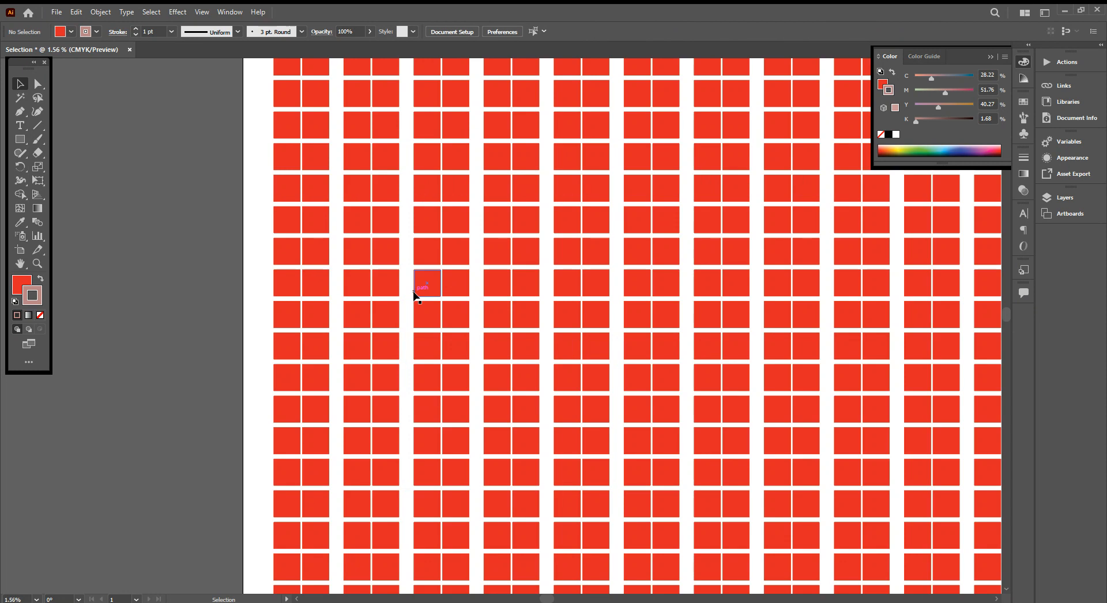
scroll(415, 292, down, 3)
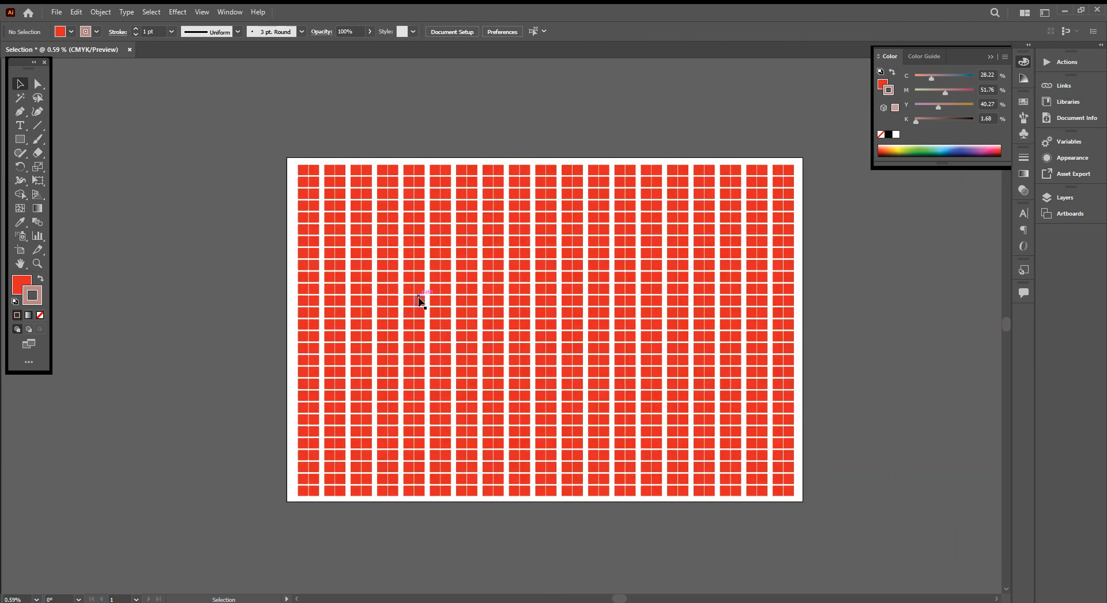
click(419, 299)
shift+click(435, 300)
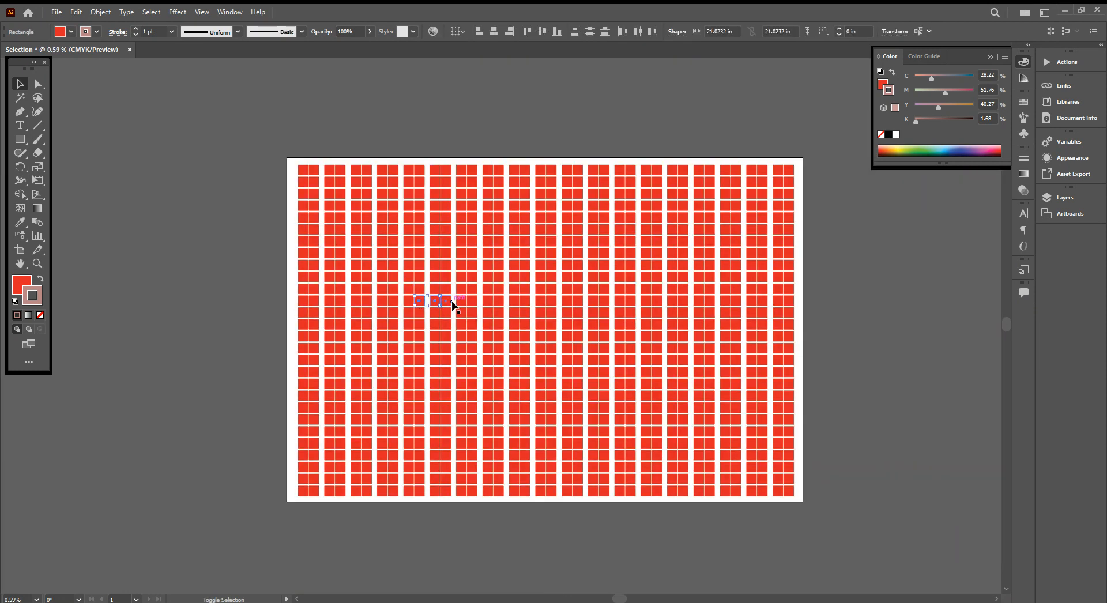
shift+click(452, 305)
shift+click(465, 305)
shift+click(487, 315)
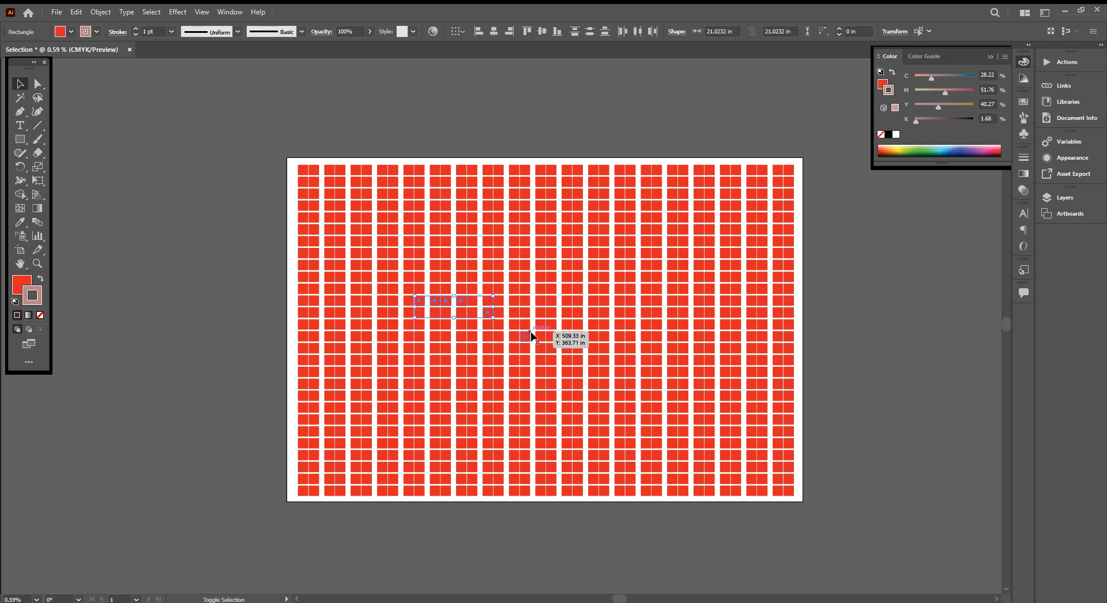
shift+click(529, 338)
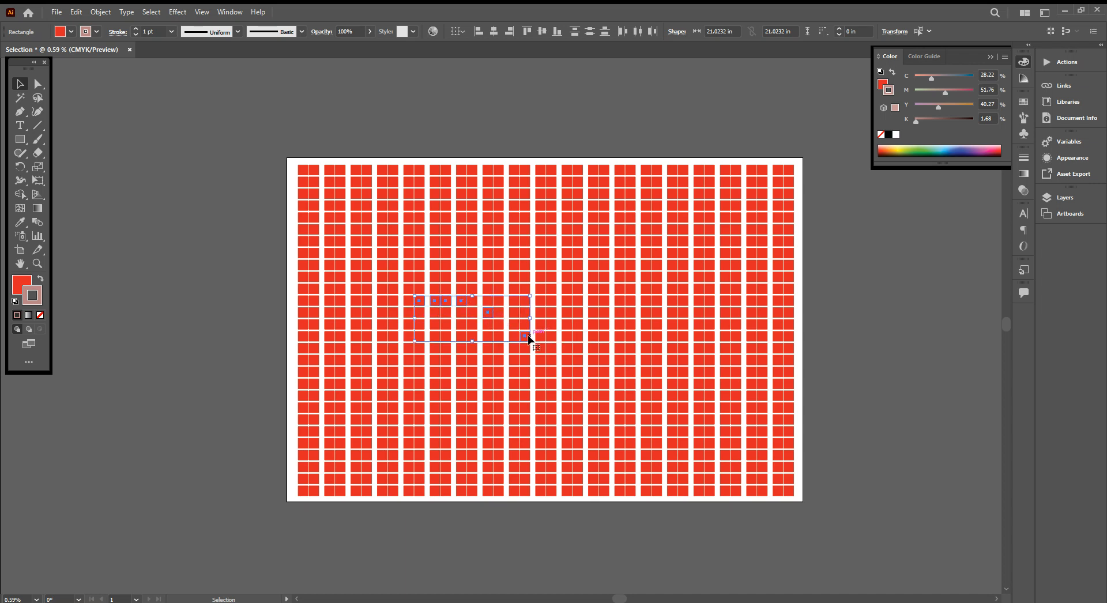
key(Delete)
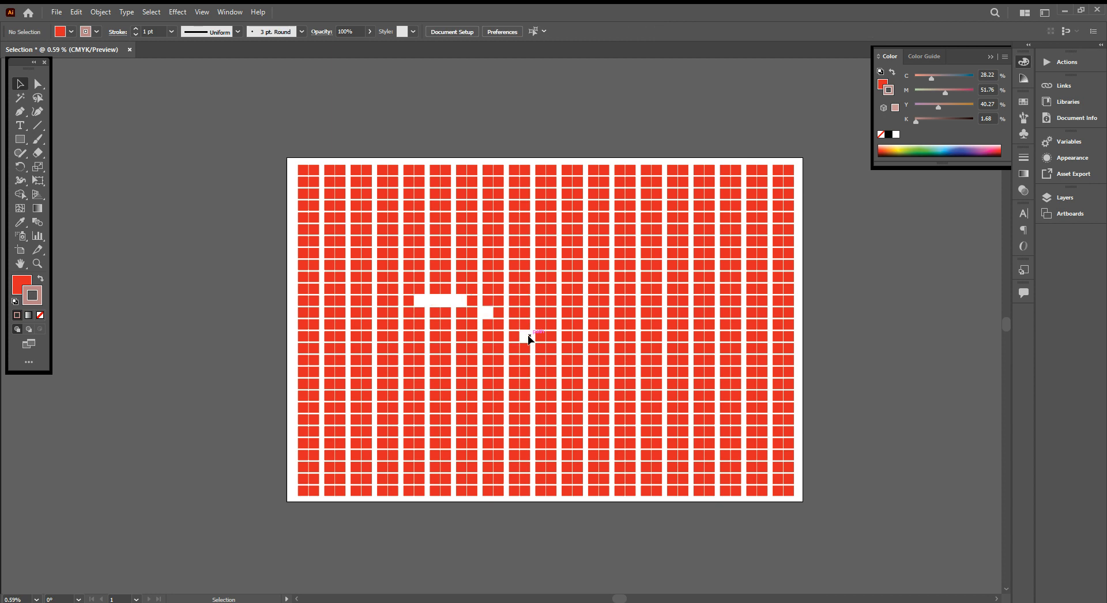